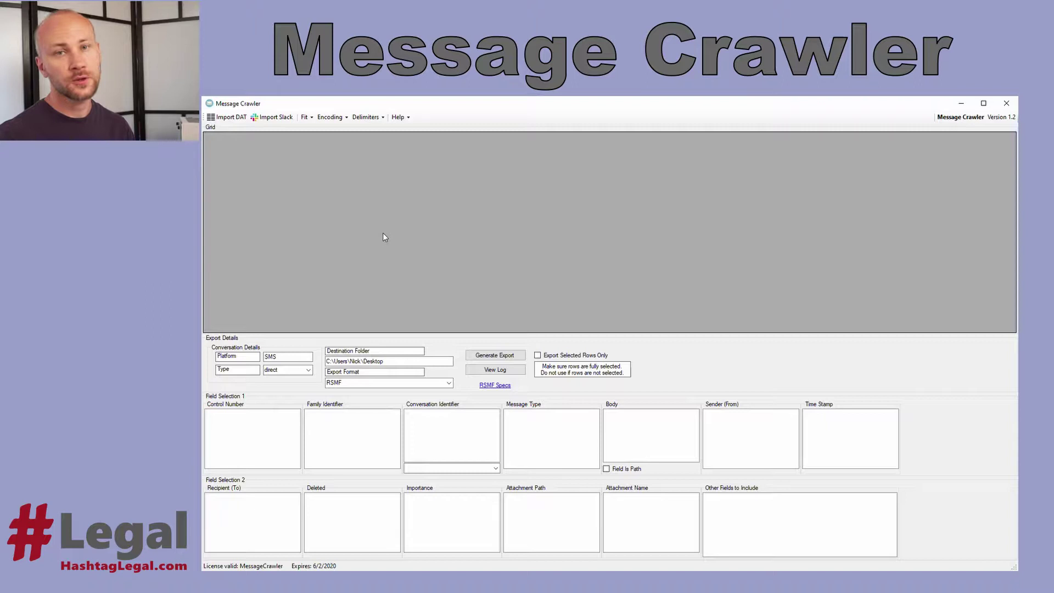
- Import the Export.DAT file from the Sample 09 - iMessageXLS folder via Import DAT
left_click(231, 118)
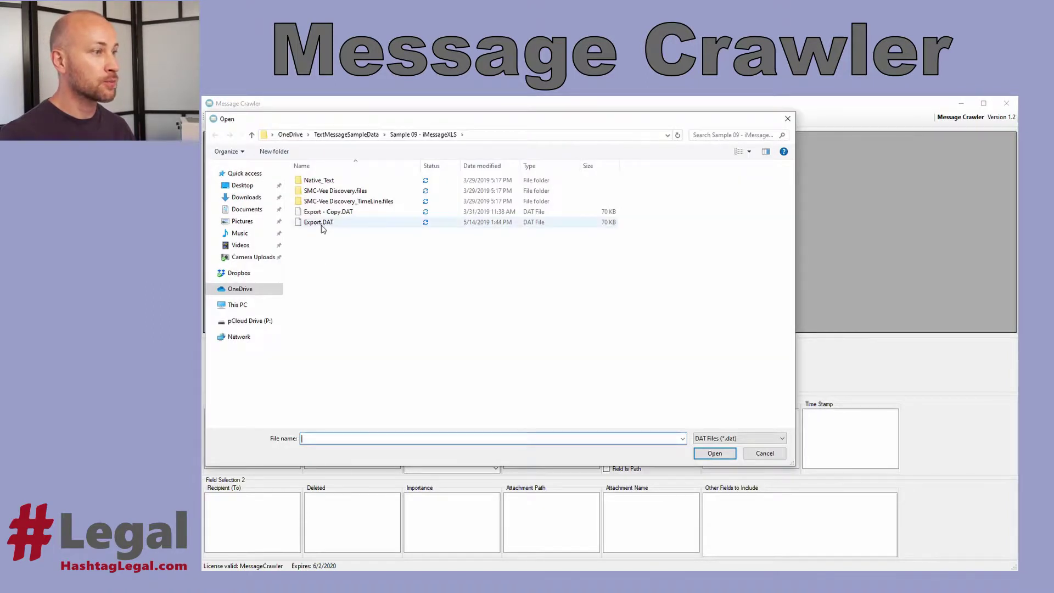
double_click(323, 224)
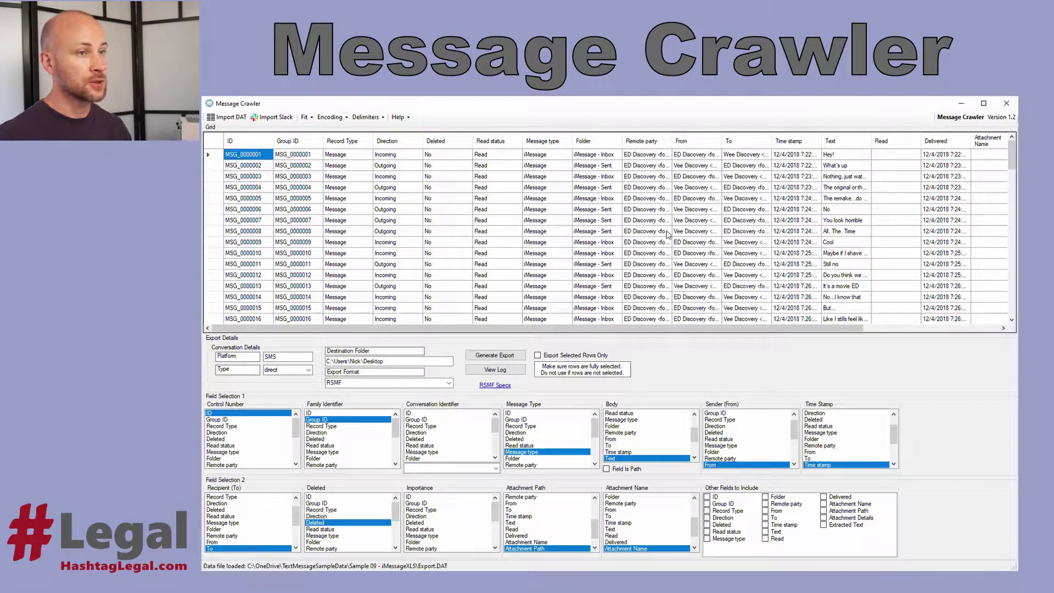
left_click_drag(618, 327, 793, 343)
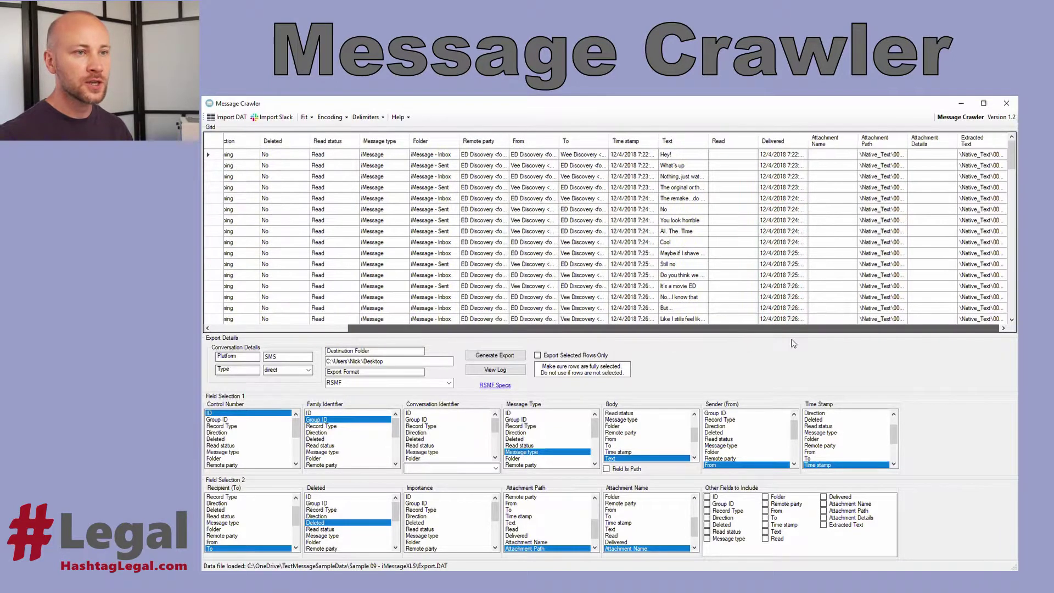
left_click_drag(881, 177, 881, 242)
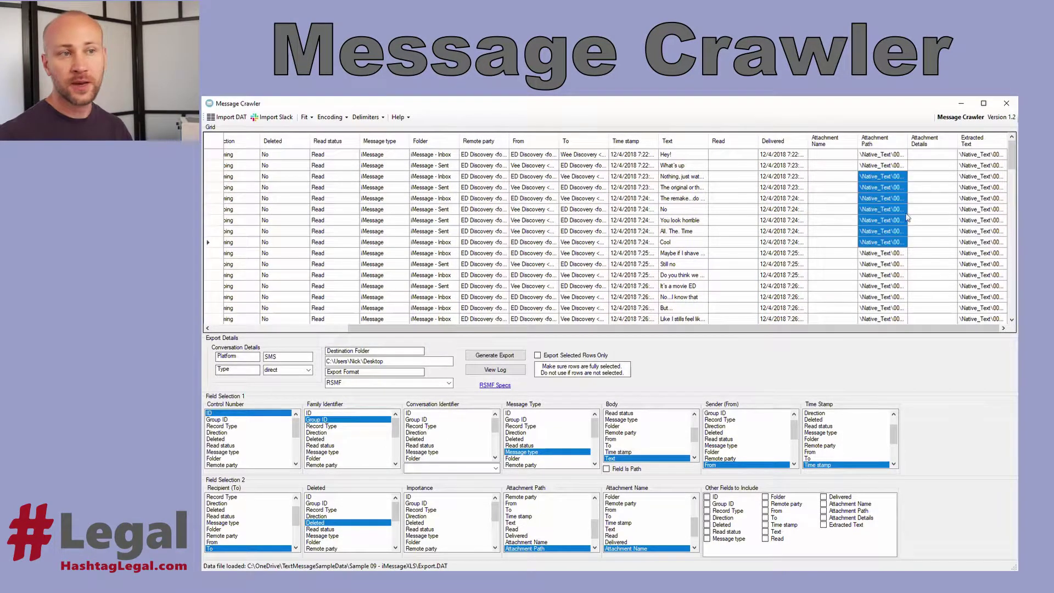
left_click(978, 179)
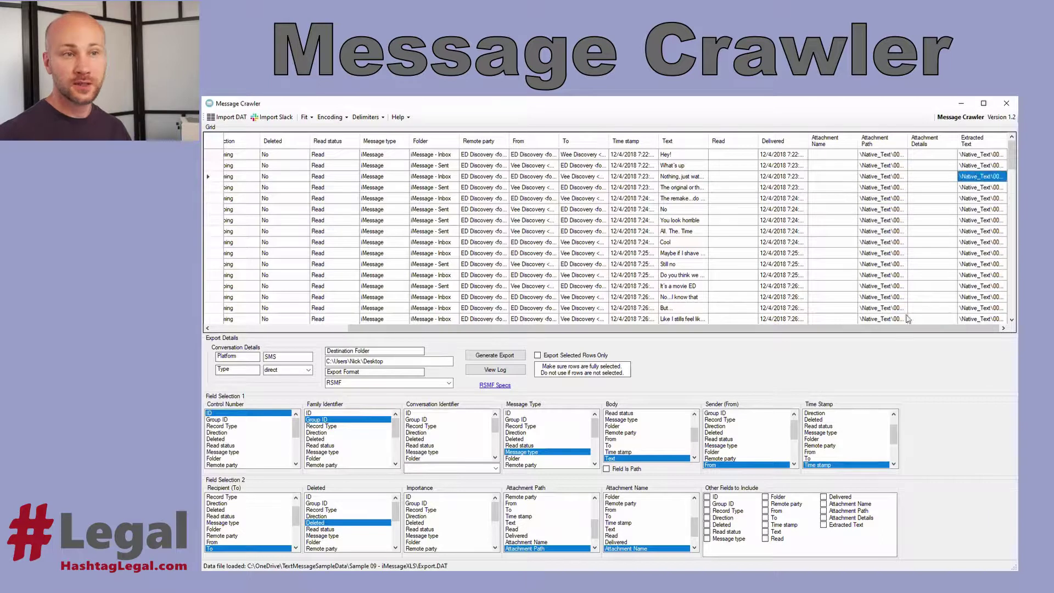
left_click_drag(795, 328, 658, 331)
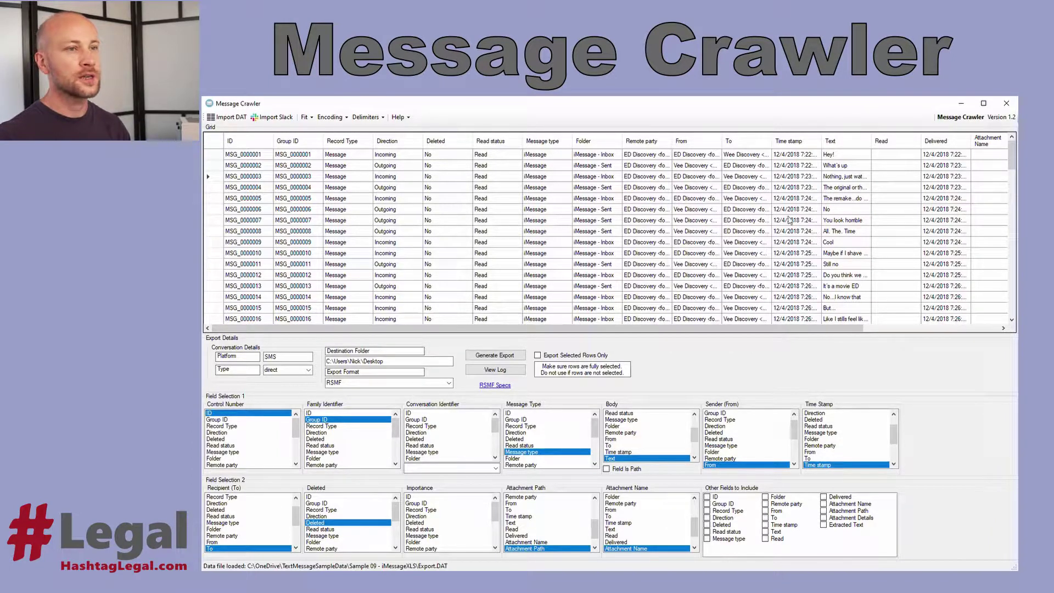
left_click_drag(844, 169, 849, 267)
left_click(850, 175)
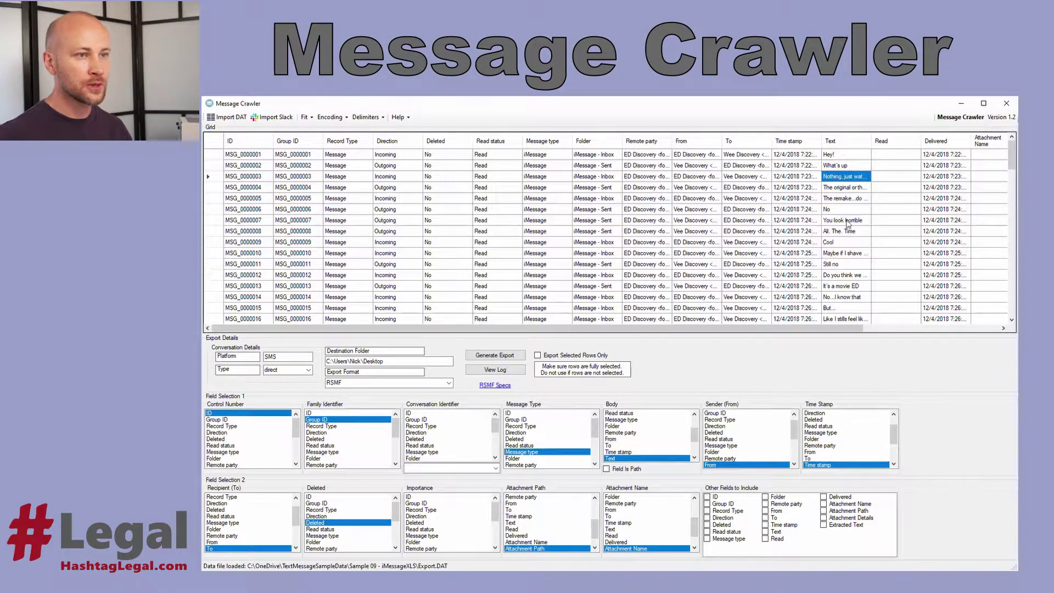
left_click(848, 198)
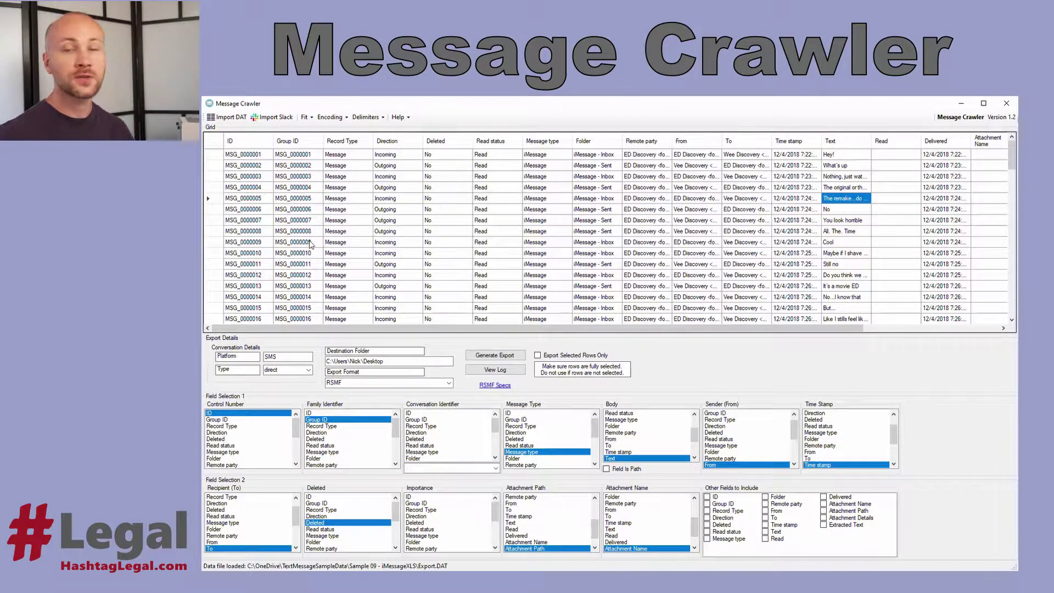
scroll(310, 245, "down", 3)
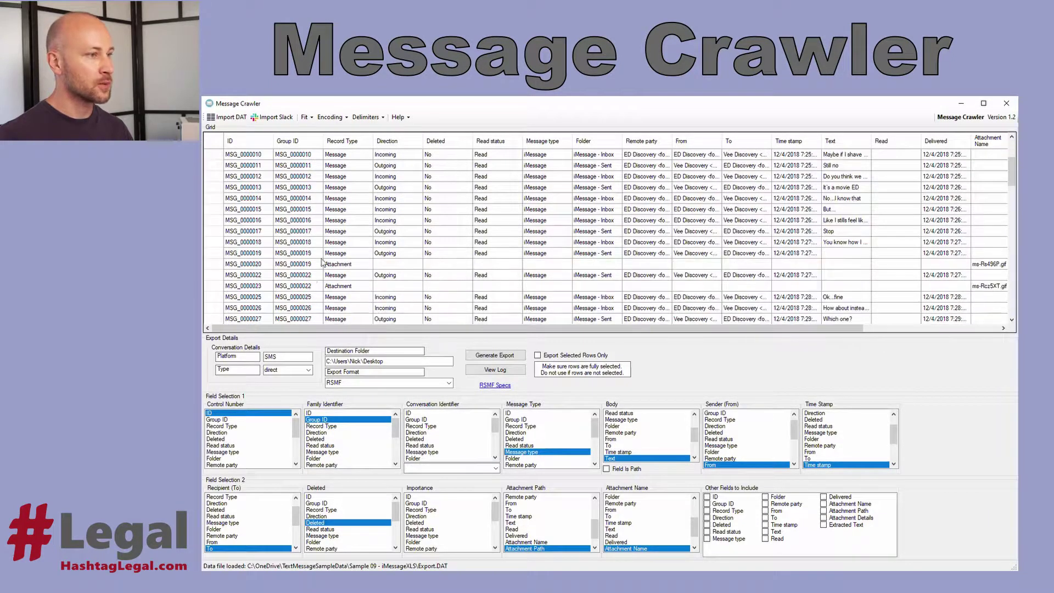
left_click_drag(309, 256, 308, 266)
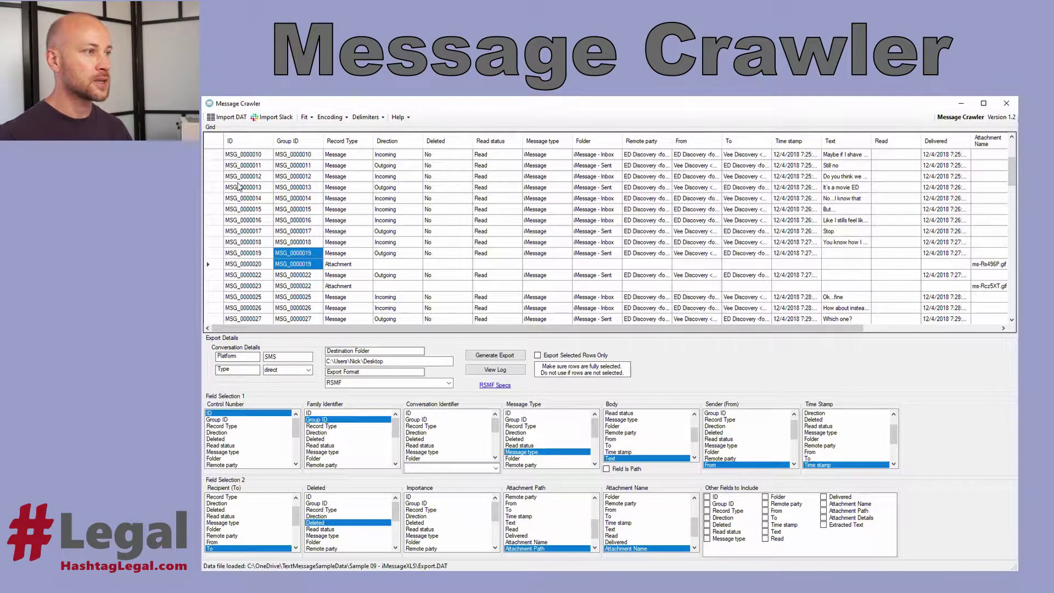
left_click(297, 242)
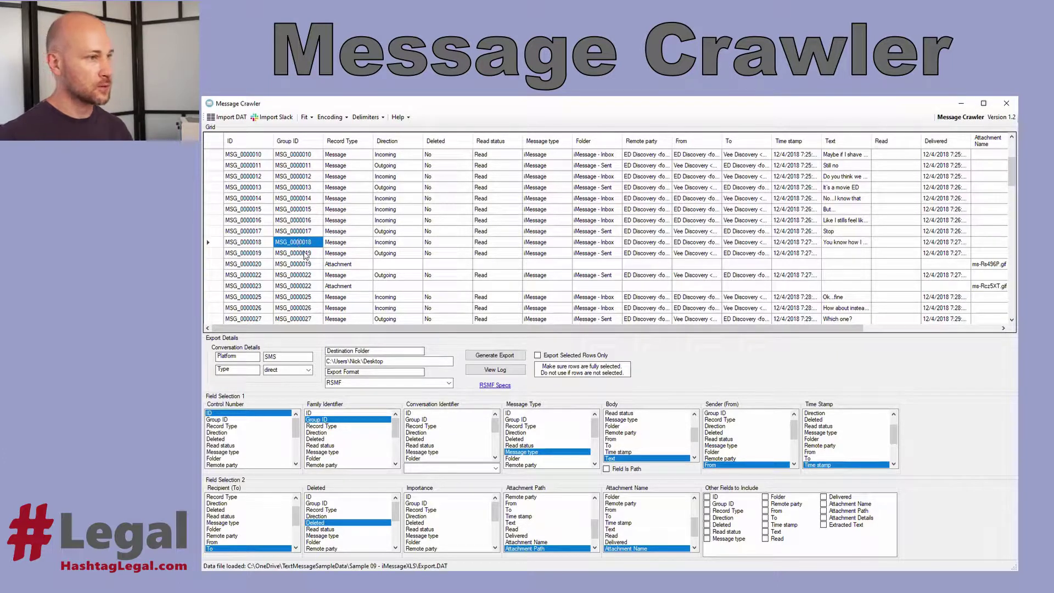
left_click(698, 199)
left_click(754, 199)
left_click(808, 189)
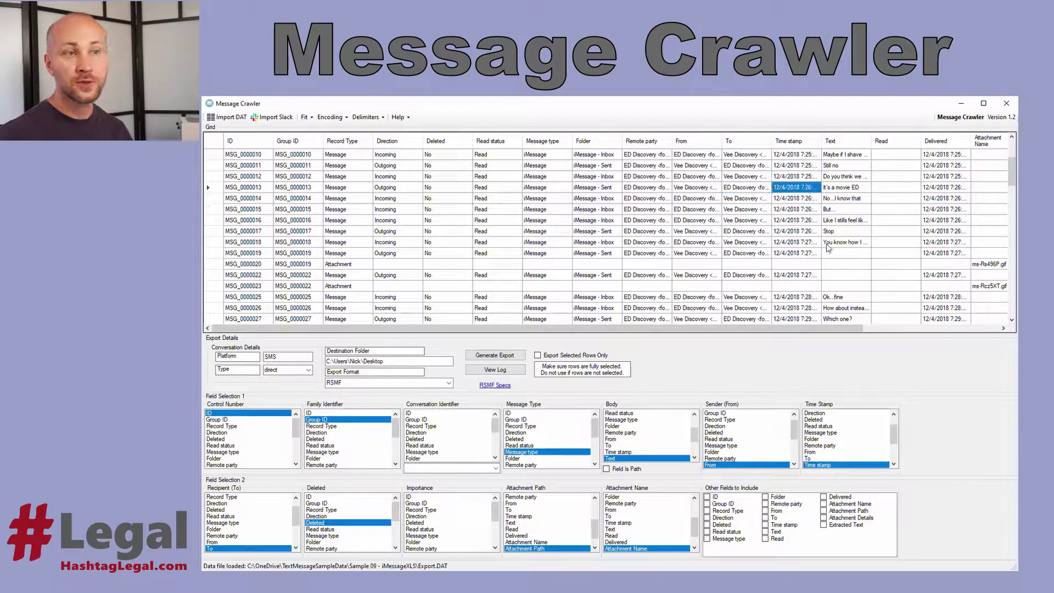
left_click(844, 178)
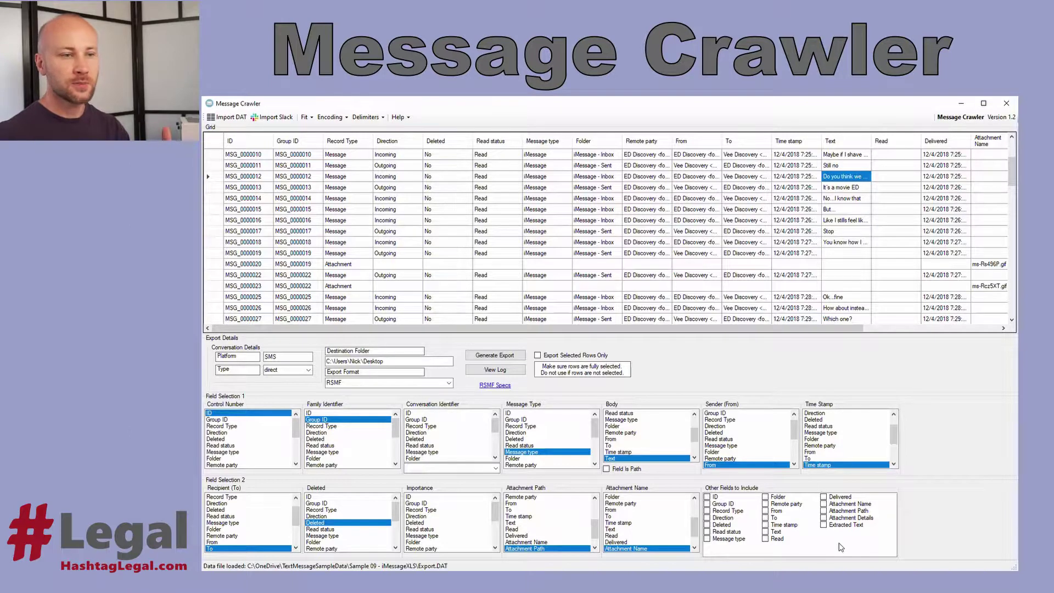
left_click(707, 497)
- Add the Group ID export field and split conversations by Time stamp per day, yyyy-MM-dd
left_click(708, 504)
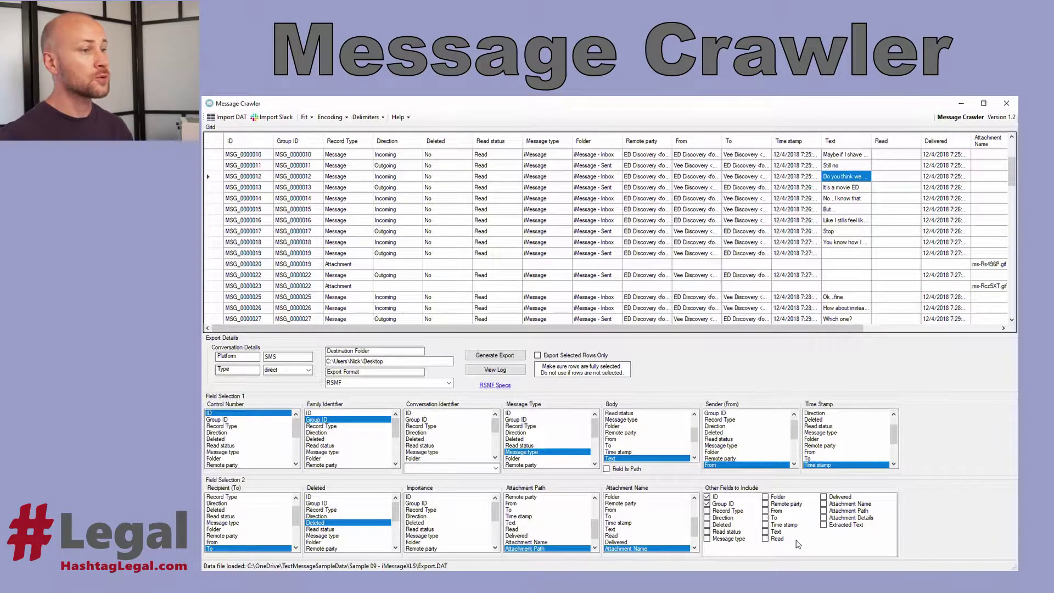
scroll(491, 460, "down", 3)
left_click(446, 440)
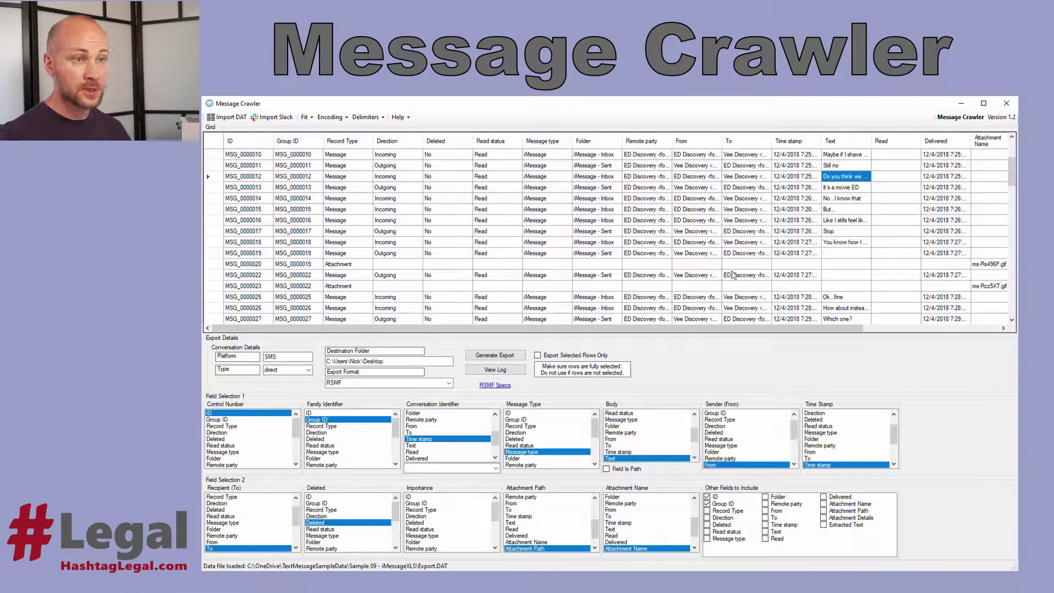
left_click(496, 468)
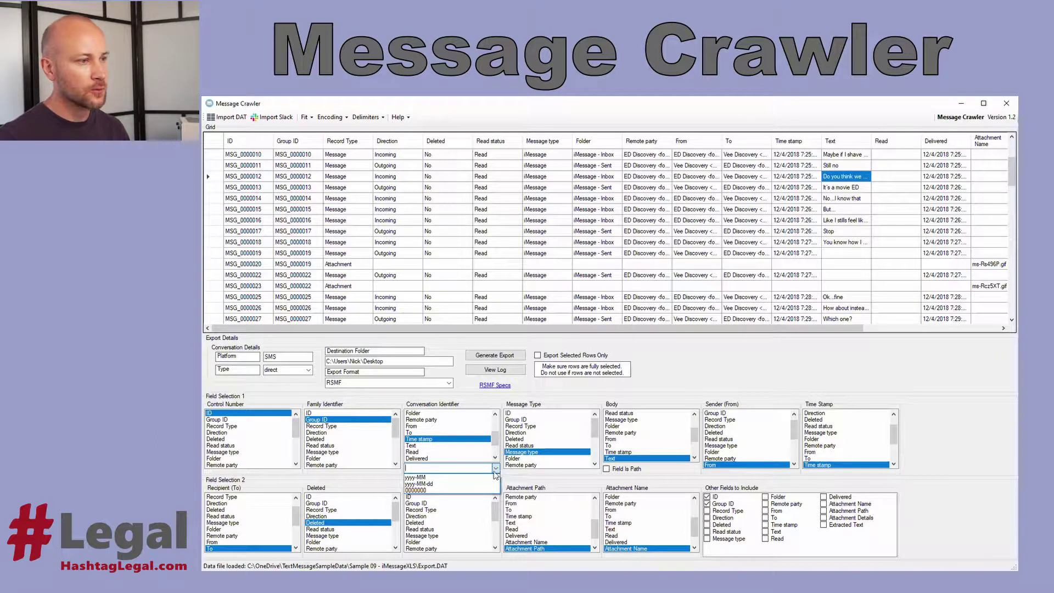
left_click(434, 484)
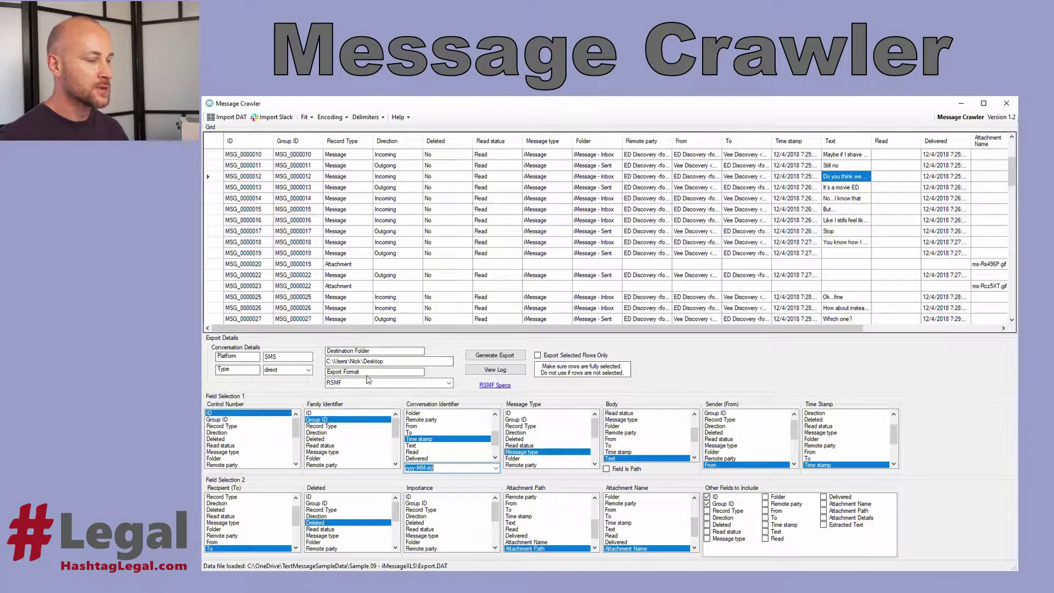
left_click(449, 384)
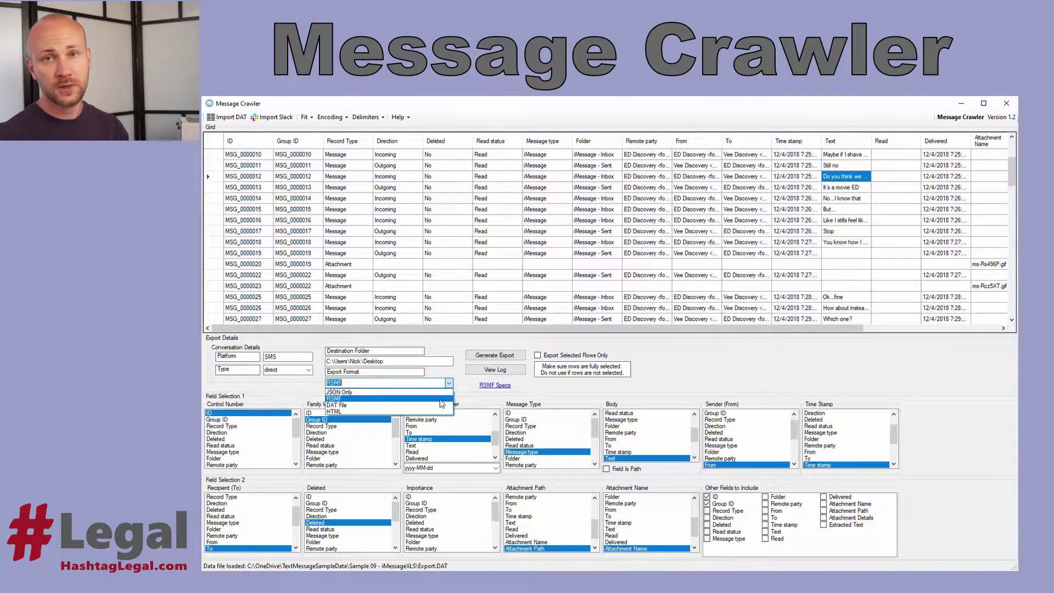
- Generate the RSMF export and confirm MSG_0000001.rsmf and MSG_0000101.rsmf appear on the Desktop
left_click(440, 399)
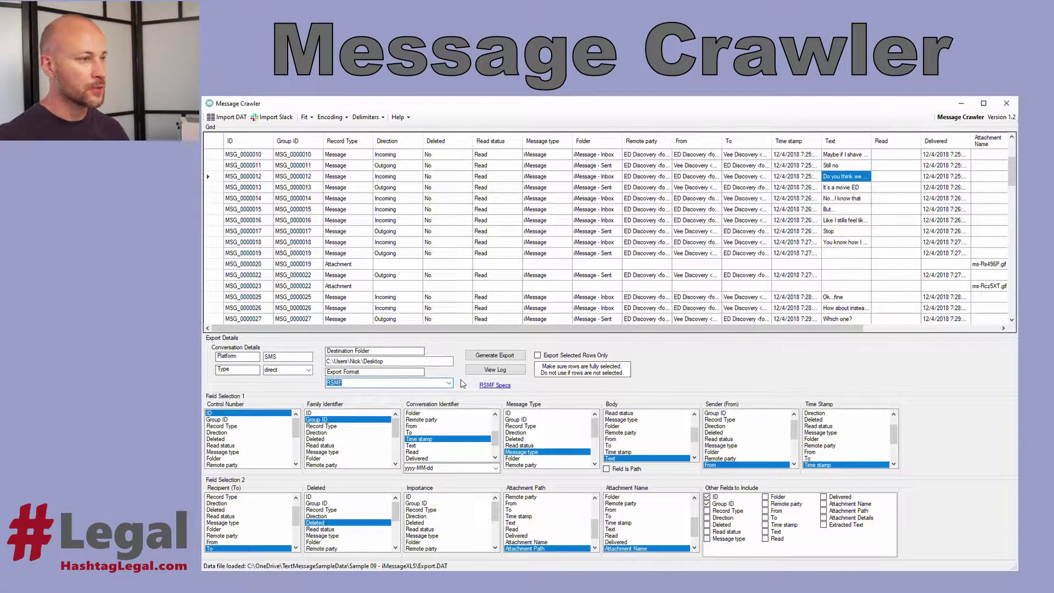
left_click(492, 358)
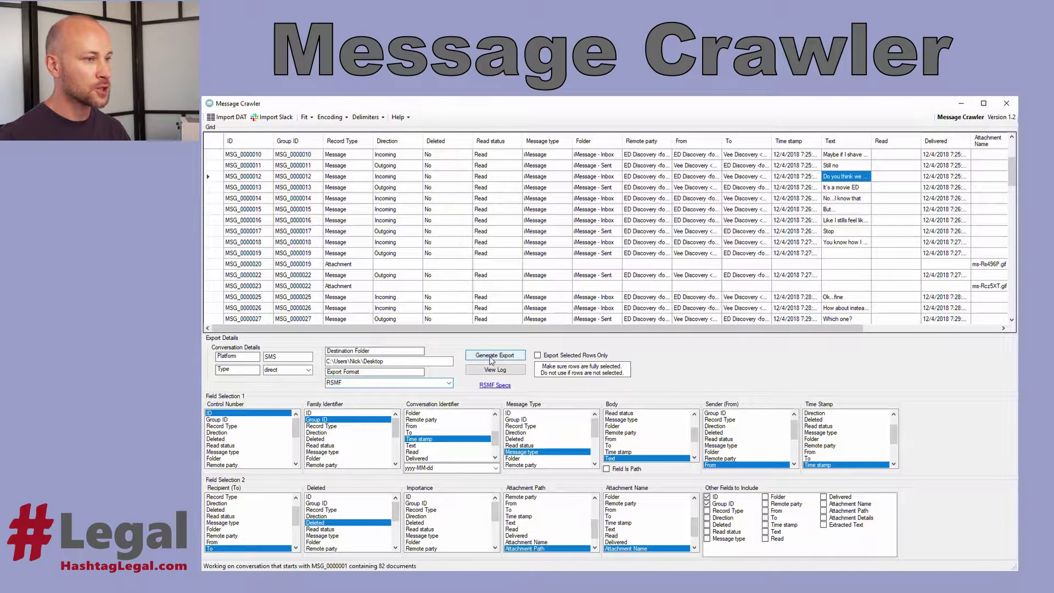
left_click(615, 444)
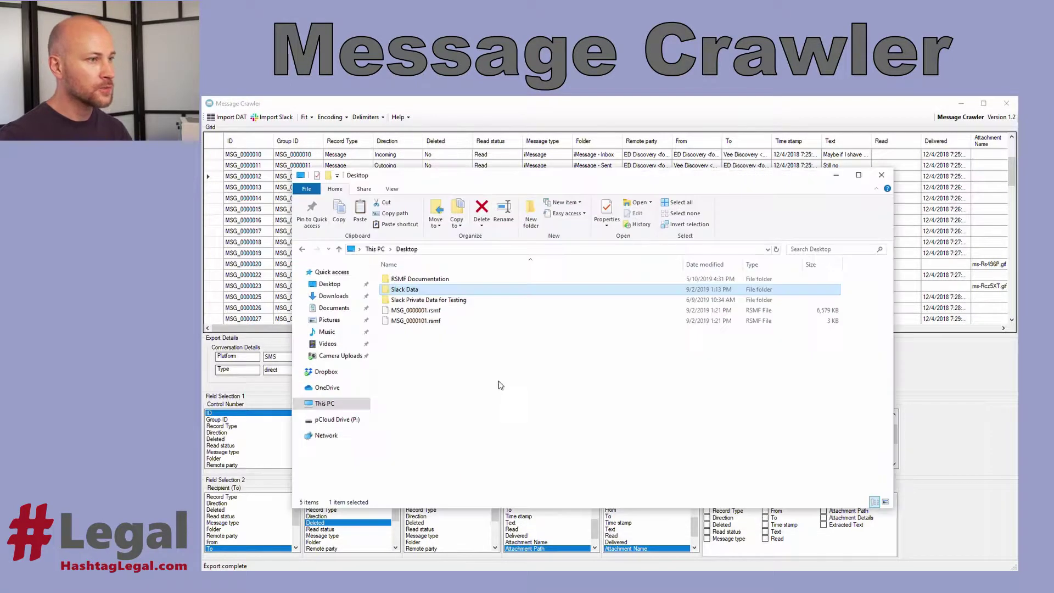
left_click(440, 310)
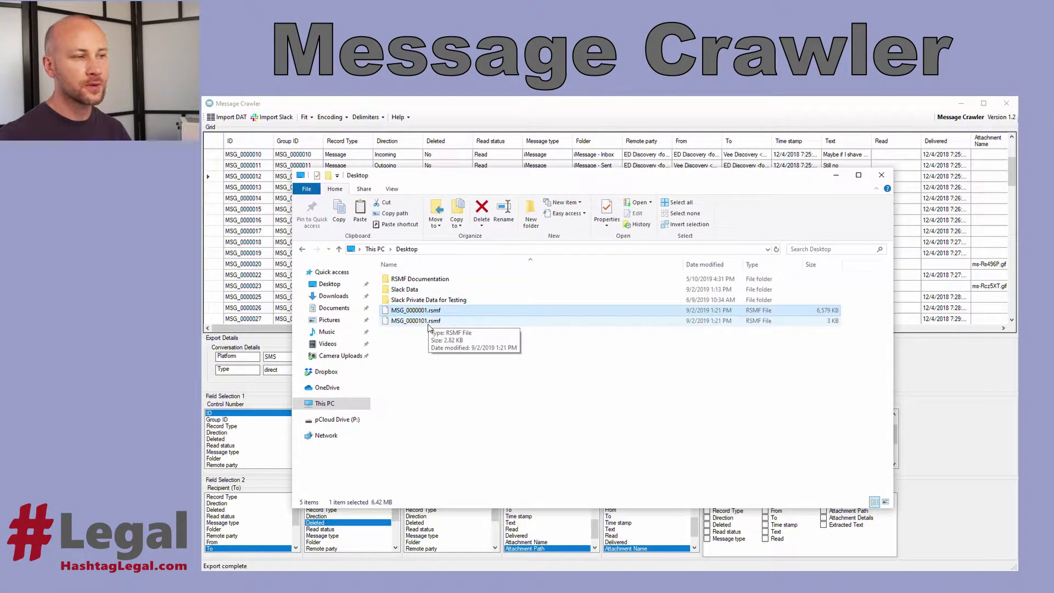
left_click(758, 111)
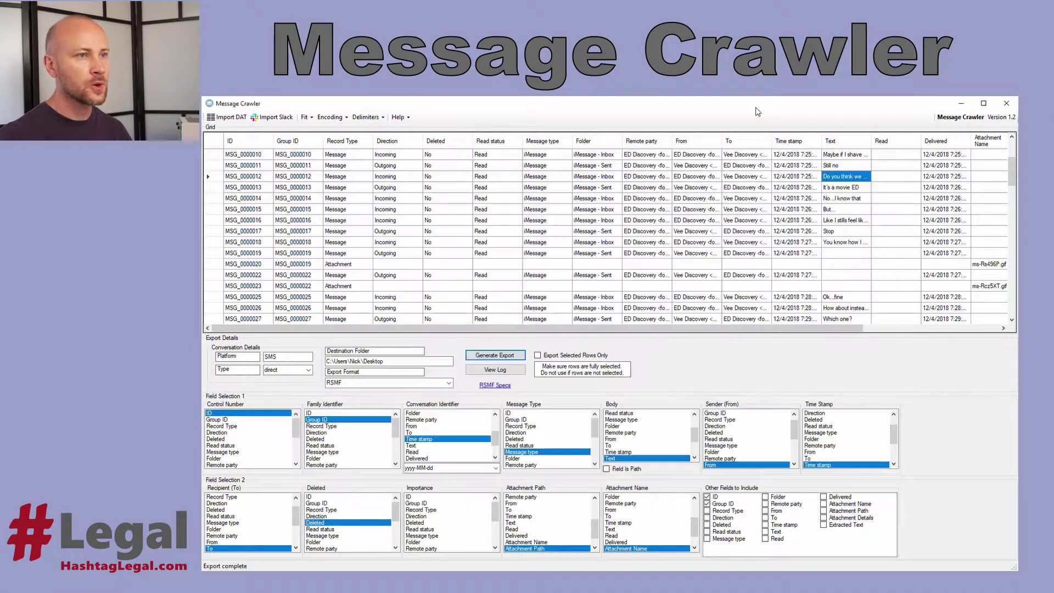
- Widen the Time stamp column to show full times and scroll down the message grid
left_click_drag(871, 144, 842, 144)
left_click_drag(1011, 171, 1011, 288)
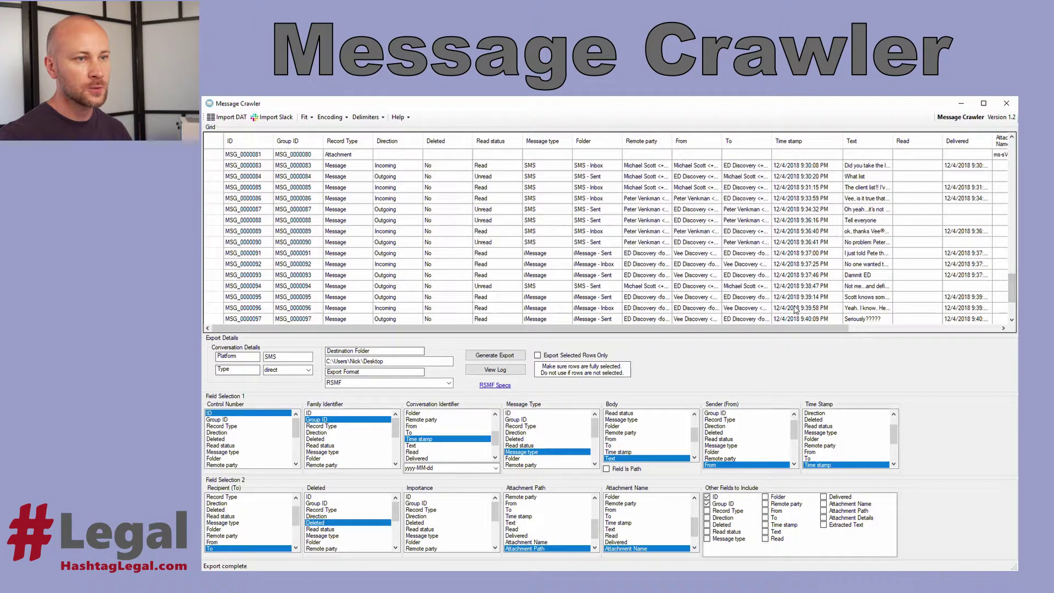
scroll(796, 310, "down", 3)
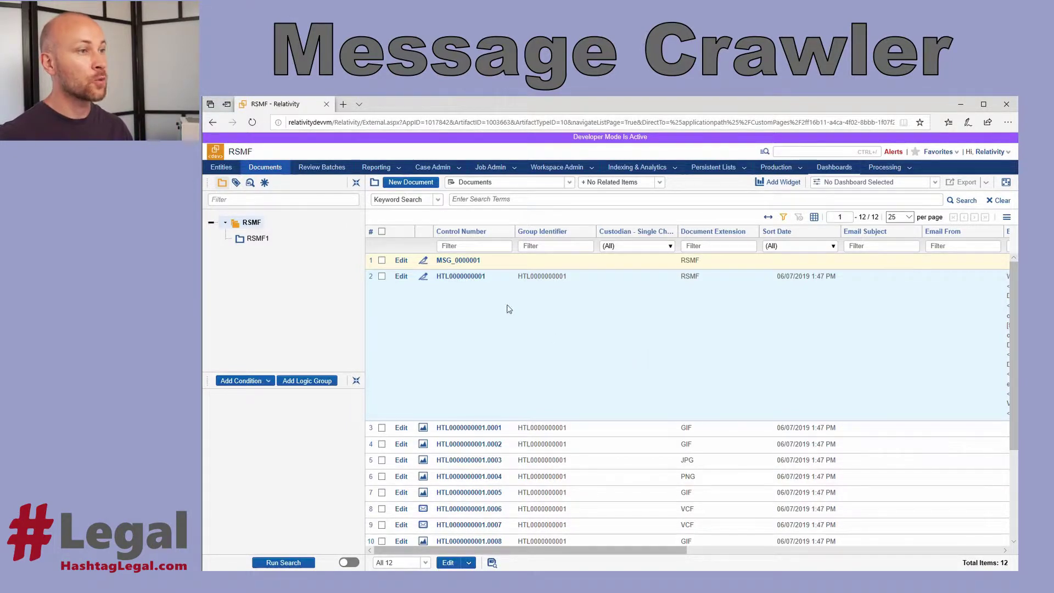
- Open MSG_0000001 in the Viewer and scroll through its 87-message iMessage thread
left_click(466, 264)
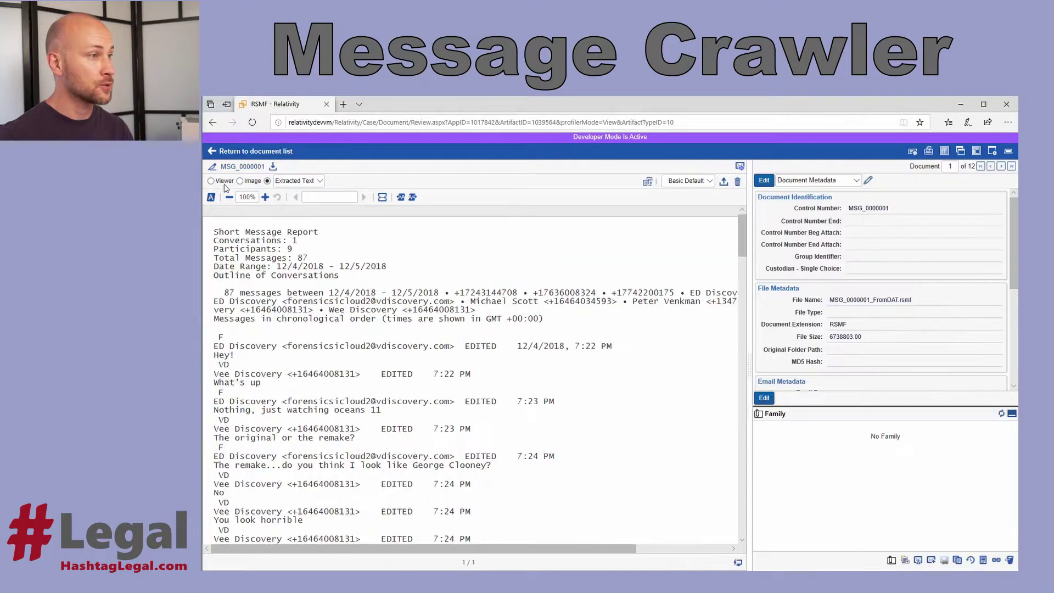
left_click(211, 181)
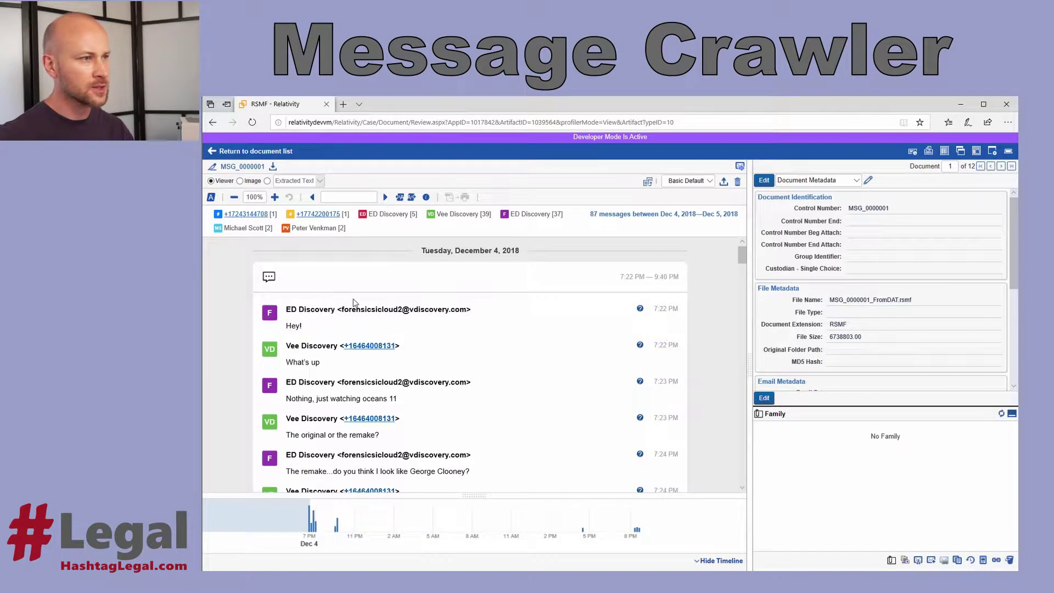
scroll(464, 360, "down", 6)
scroll(489, 359, "down", 5)
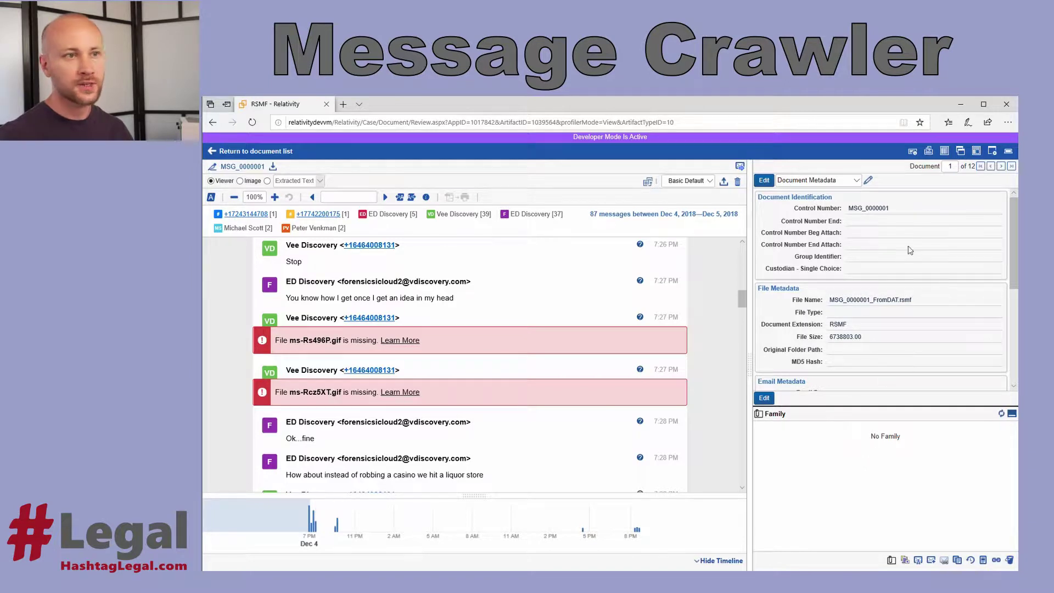
left_click(1001, 166)
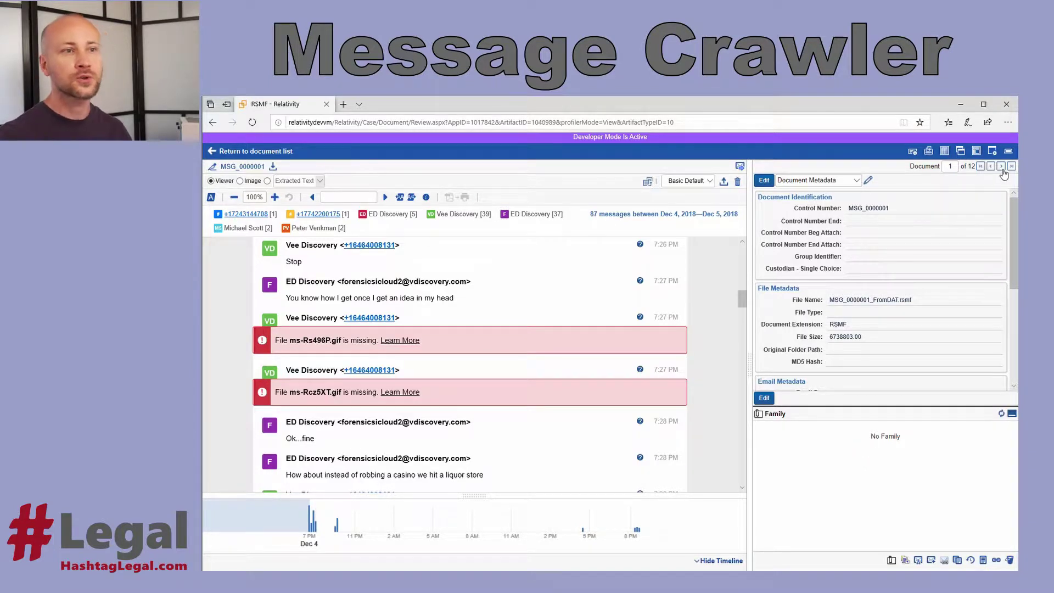
left_click(211, 181)
scroll(532, 353, "down", 2)
scroll(537, 354, "down", 2)
scroll(516, 373, "down", 5)
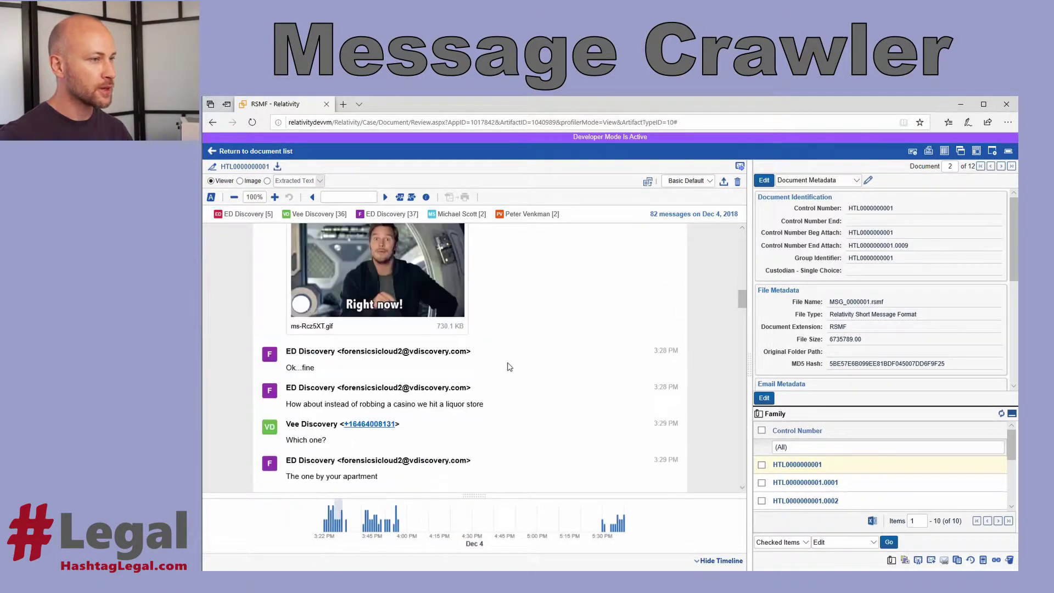
scroll(505, 362, "down", 4)
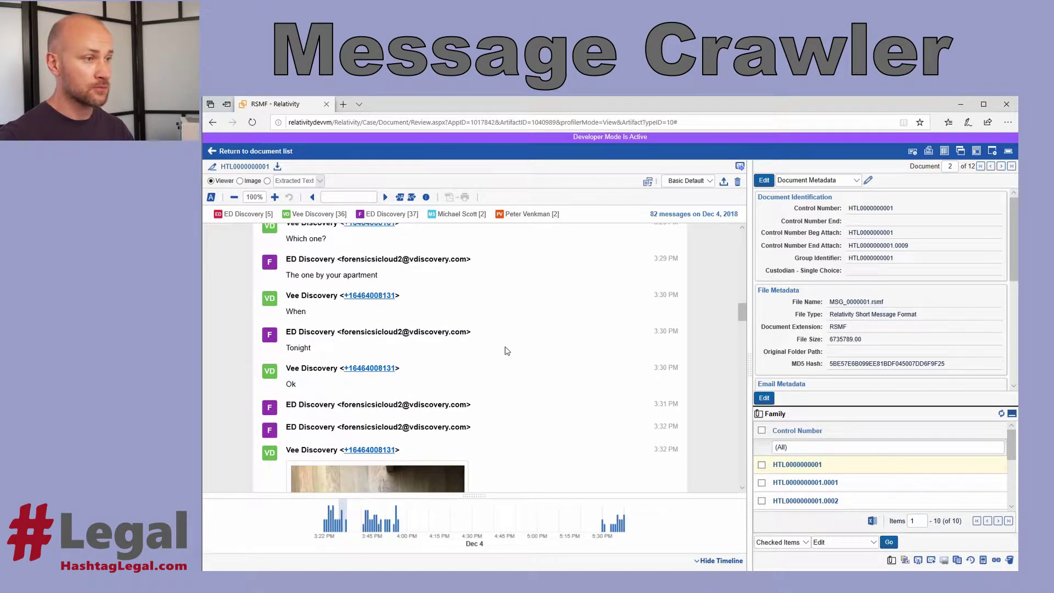
scroll(507, 351, "down", 4)
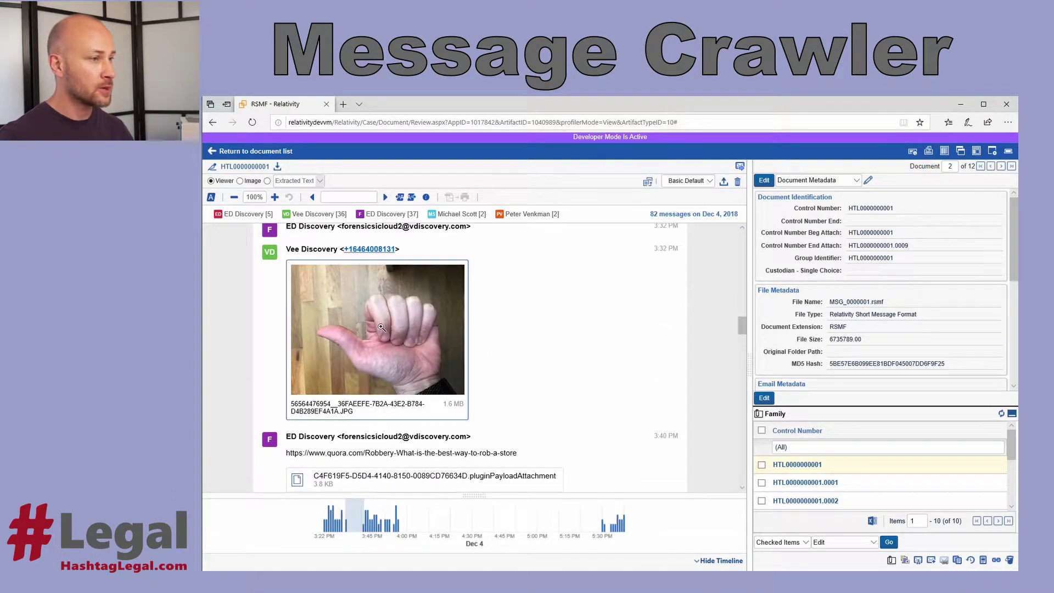
- Enlarge the photo attached in the chat, then close the preview
left_click(381, 328)
left_click(594, 354)
scroll(571, 360, "down", 4)
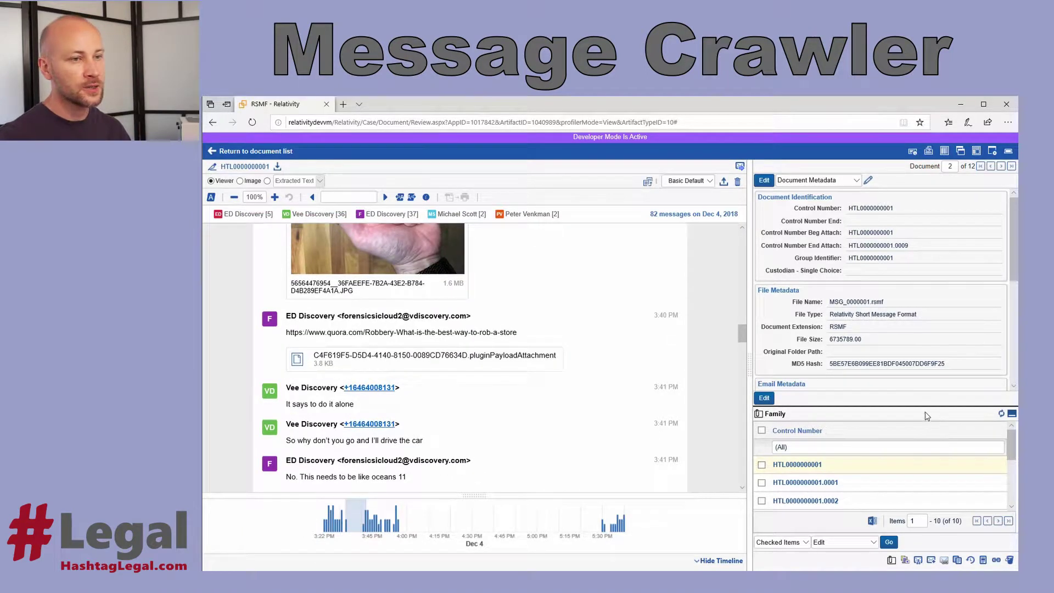
- Expand the Family pane to list all 10 attachments, then go back to MSG_0000001
left_click_drag(924, 407, 915, 289)
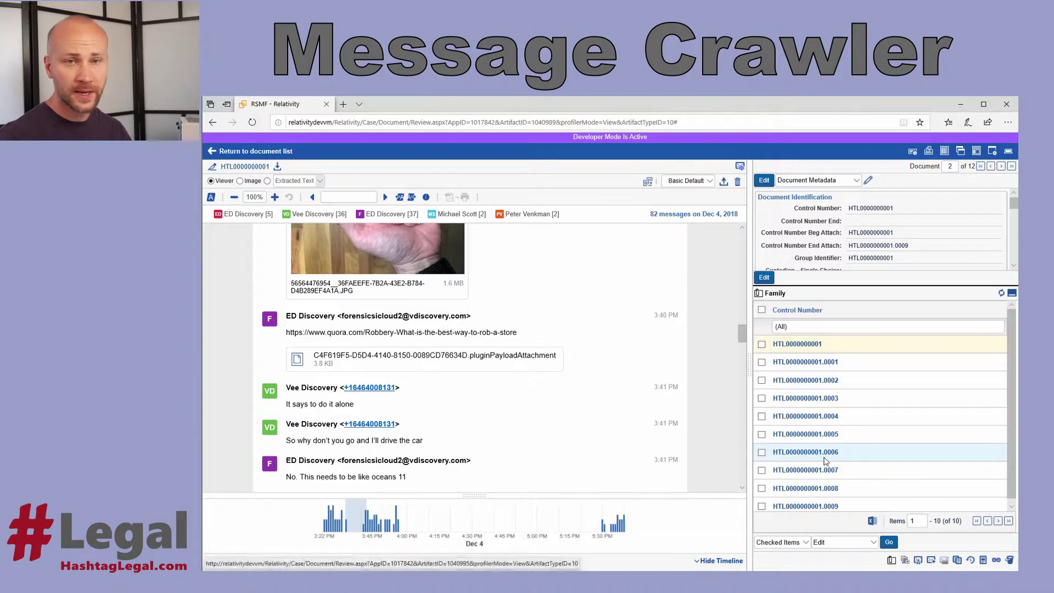
left_click(821, 416)
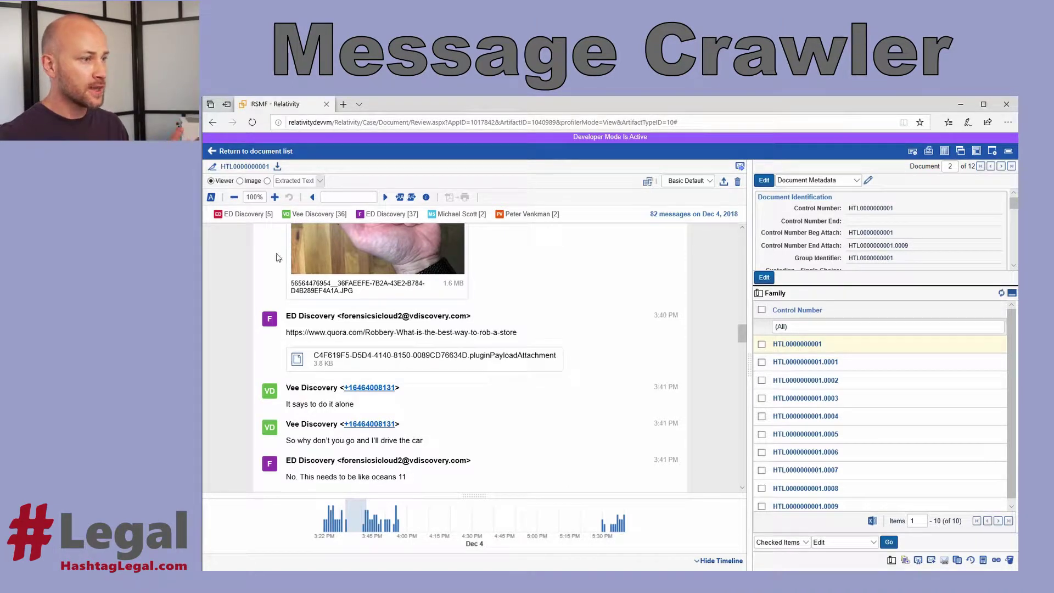
mouse_move(386, 523)
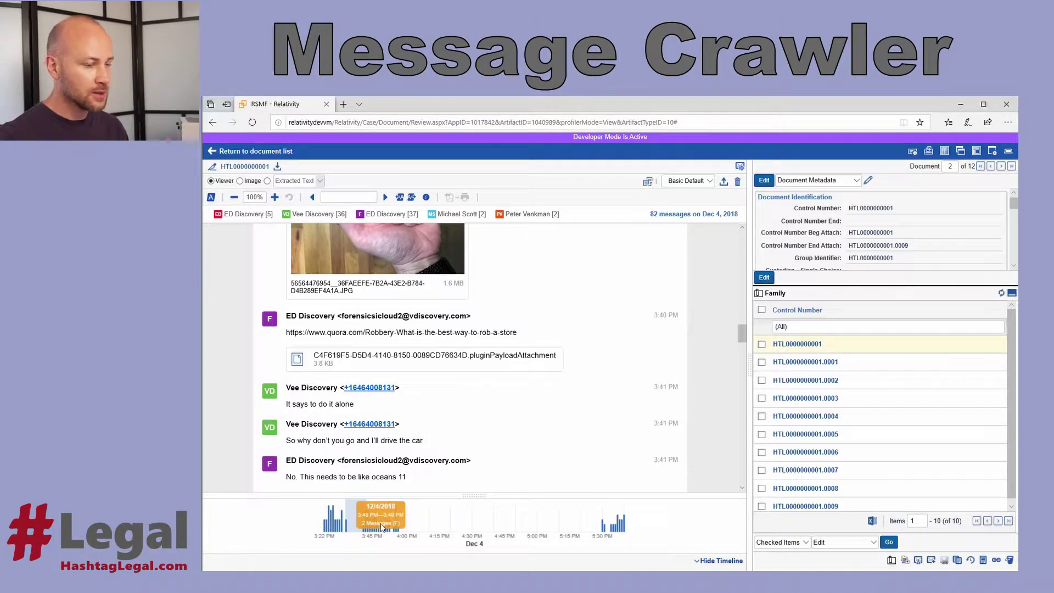
scroll(535, 357, "up", 3)
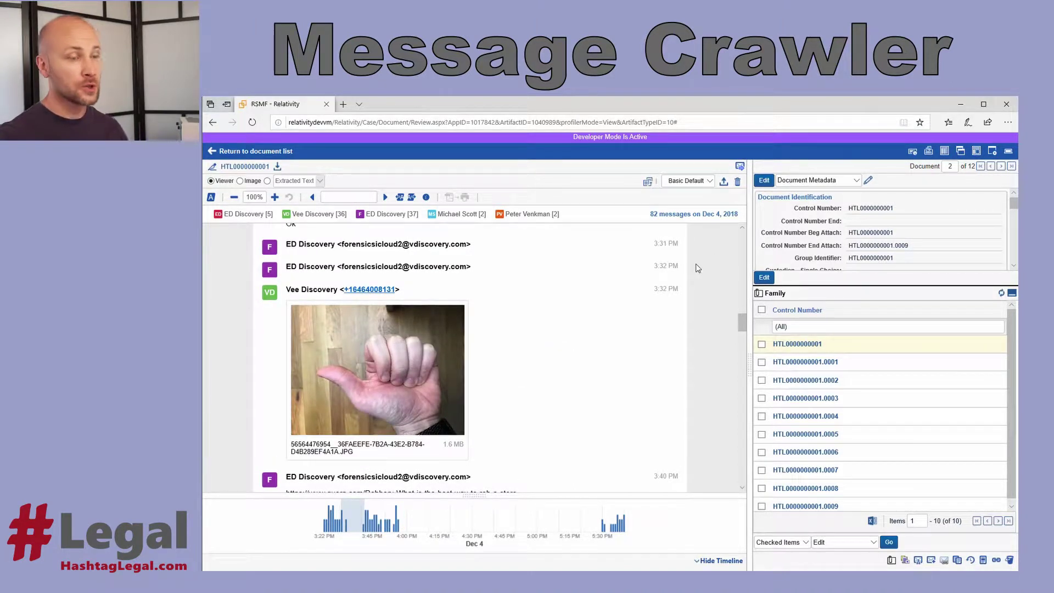
left_click(991, 166)
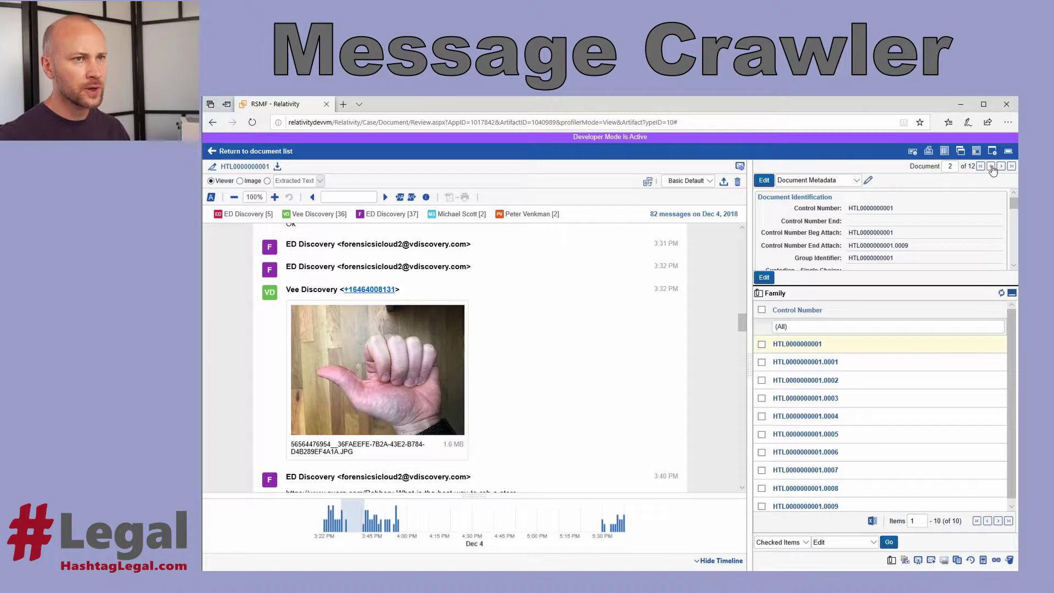
- Render MSG_0000001 as a chat, check the message and conversation info, then return to Message Crawler
left_click(211, 180)
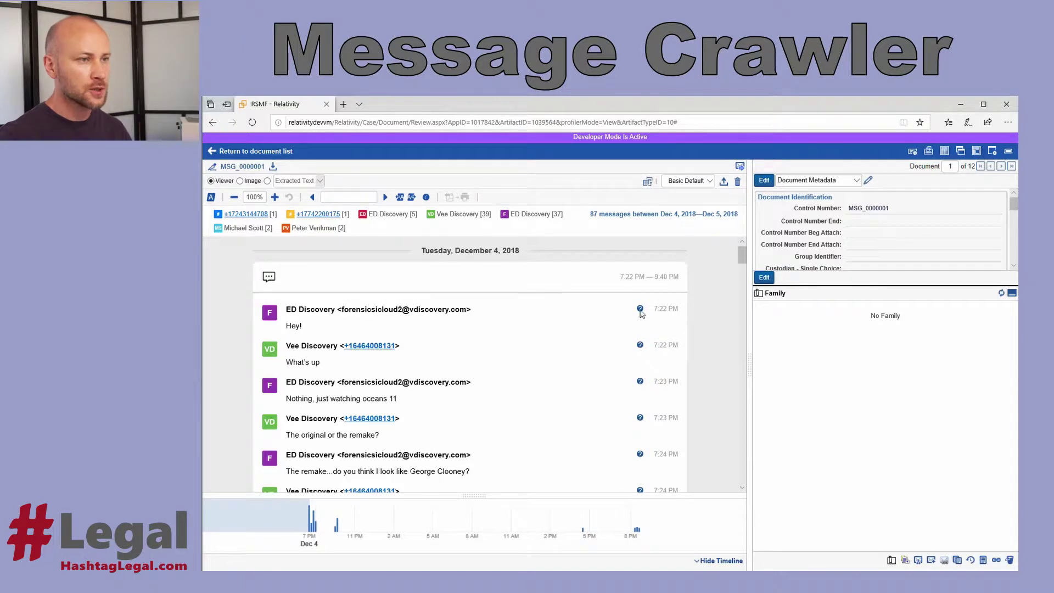
mouse_move(641, 311)
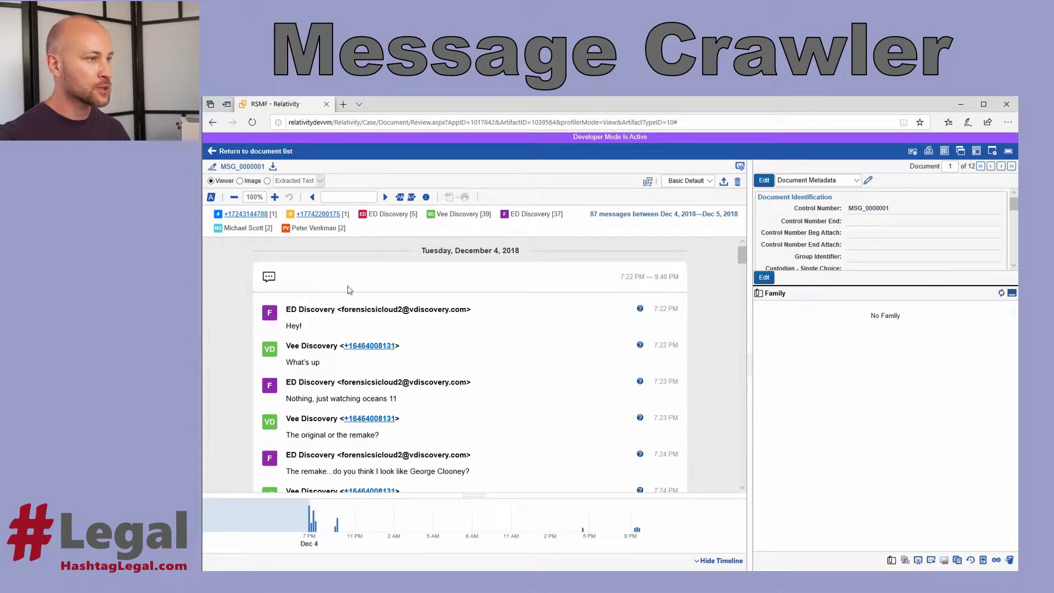
mouse_move(271, 281)
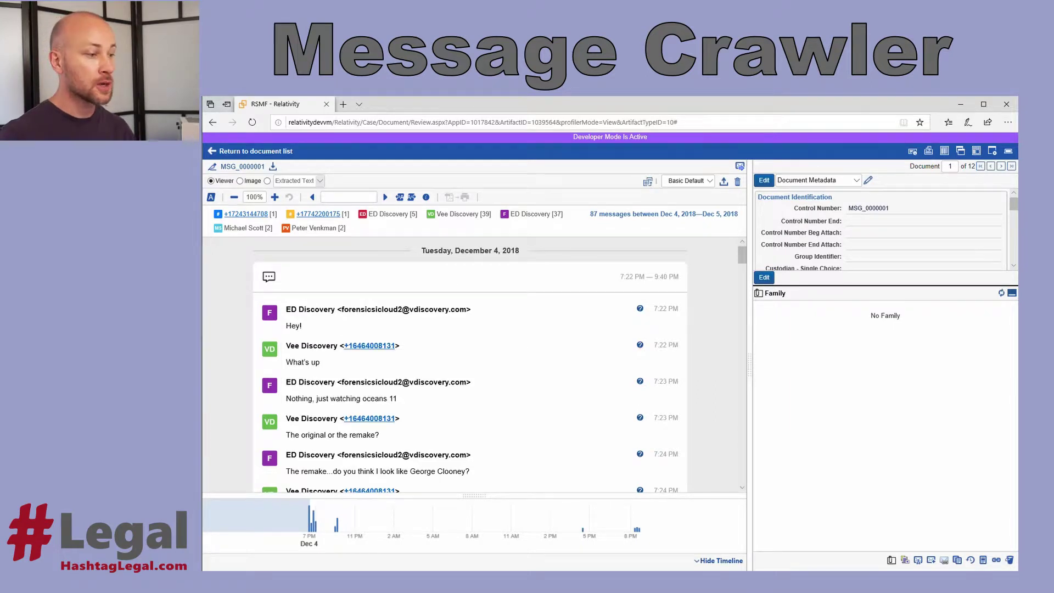
key("alt+Tab")
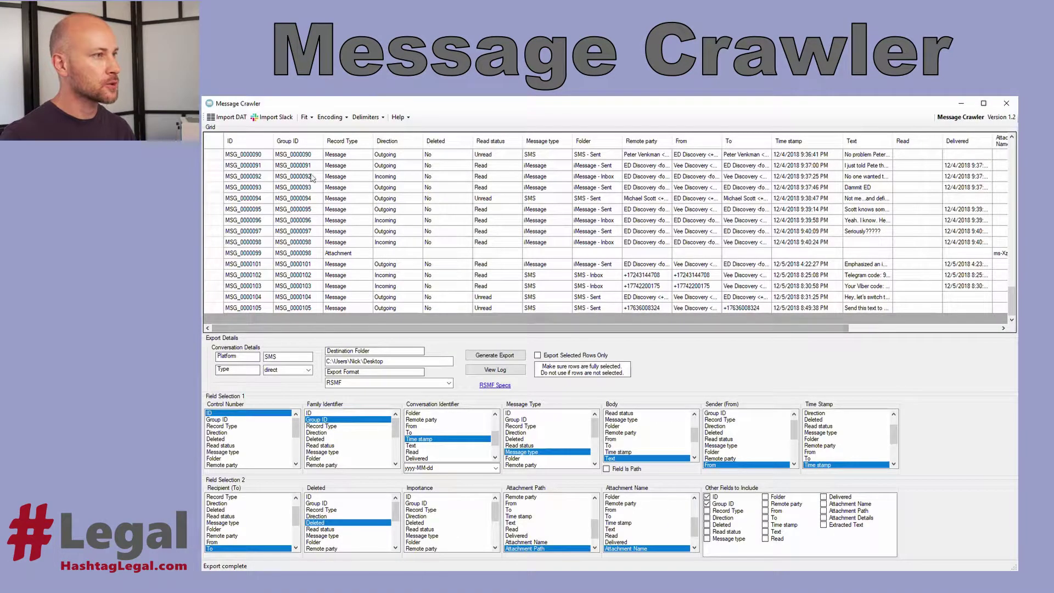
left_click(273, 118)
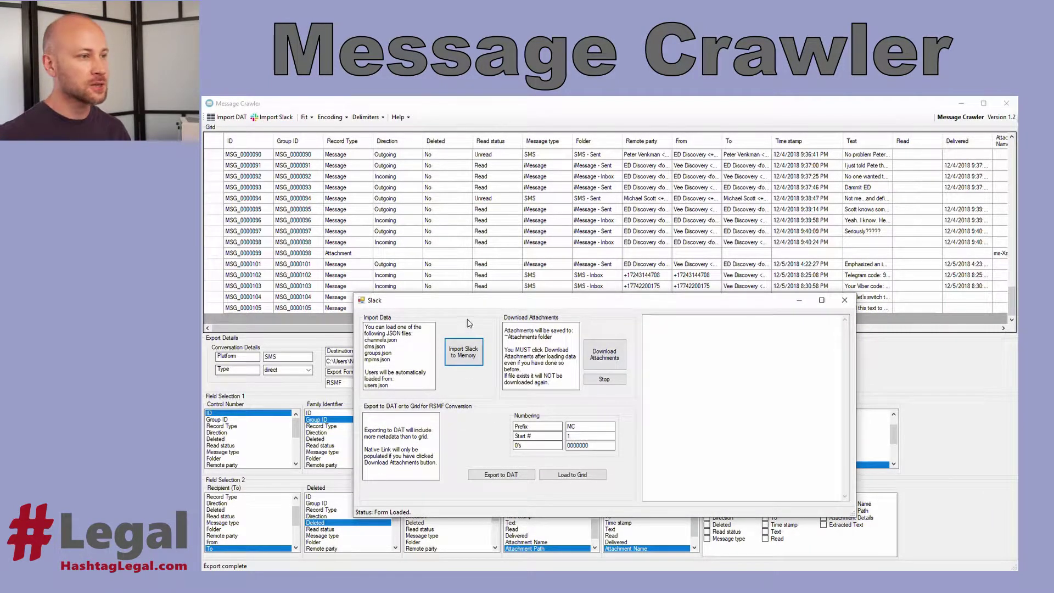
- Move the Slack import window up and browse for the Slack JSON file to import
left_click_drag(472, 305, 476, 249)
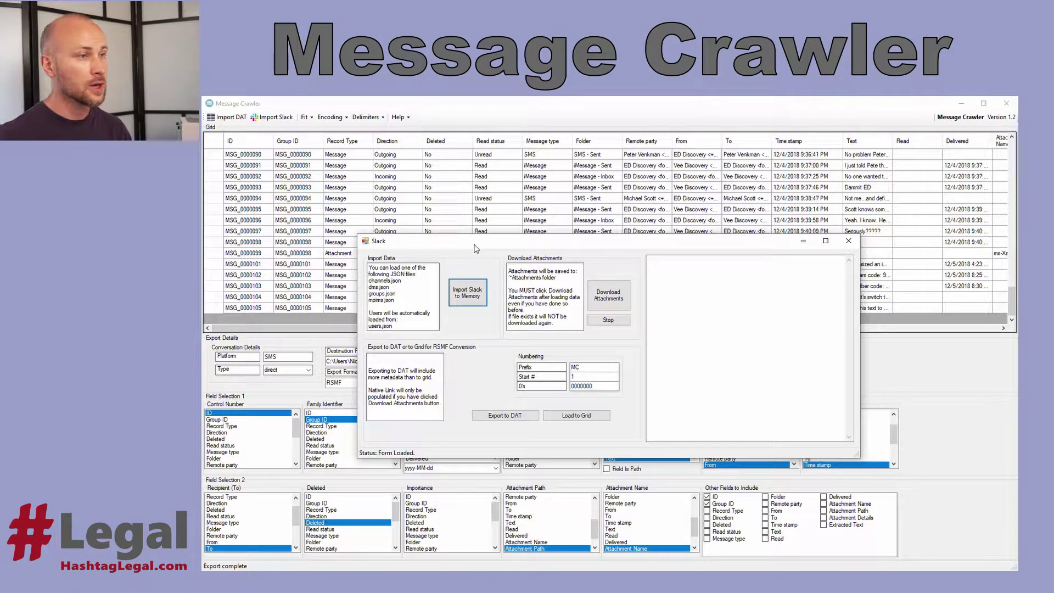
left_click_drag(476, 249, 463, 213)
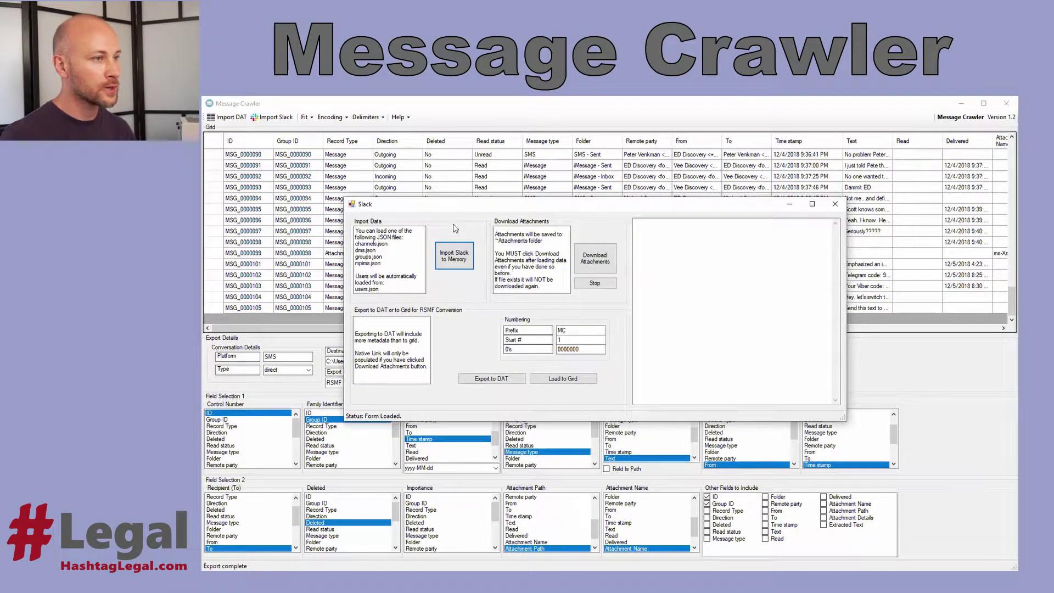
left_click(456, 256)
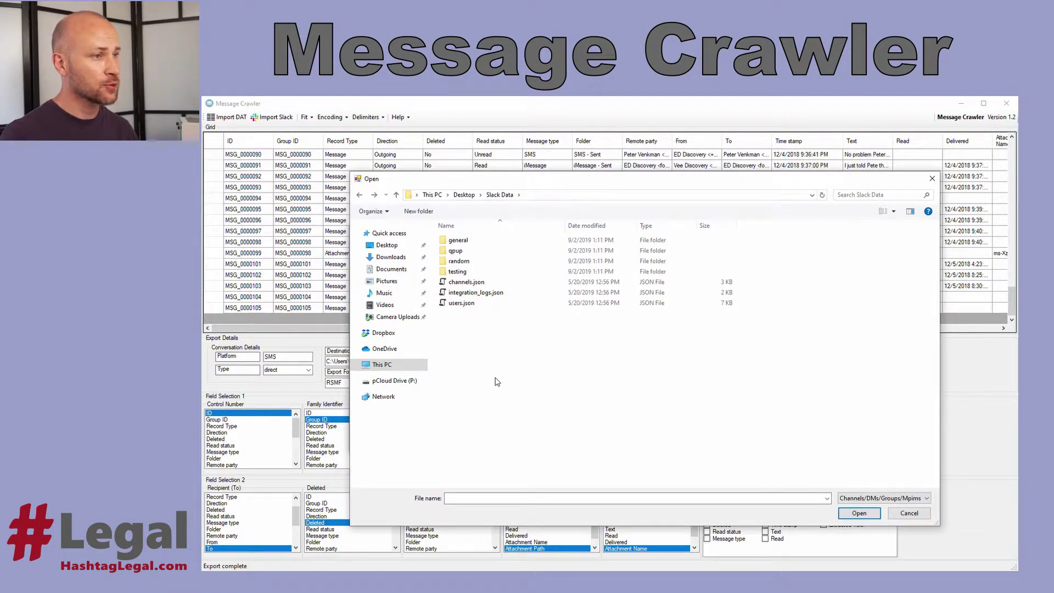
- Load channels.json from Slack Data, reading 3 users and 4 channels with their messages
left_click(489, 295)
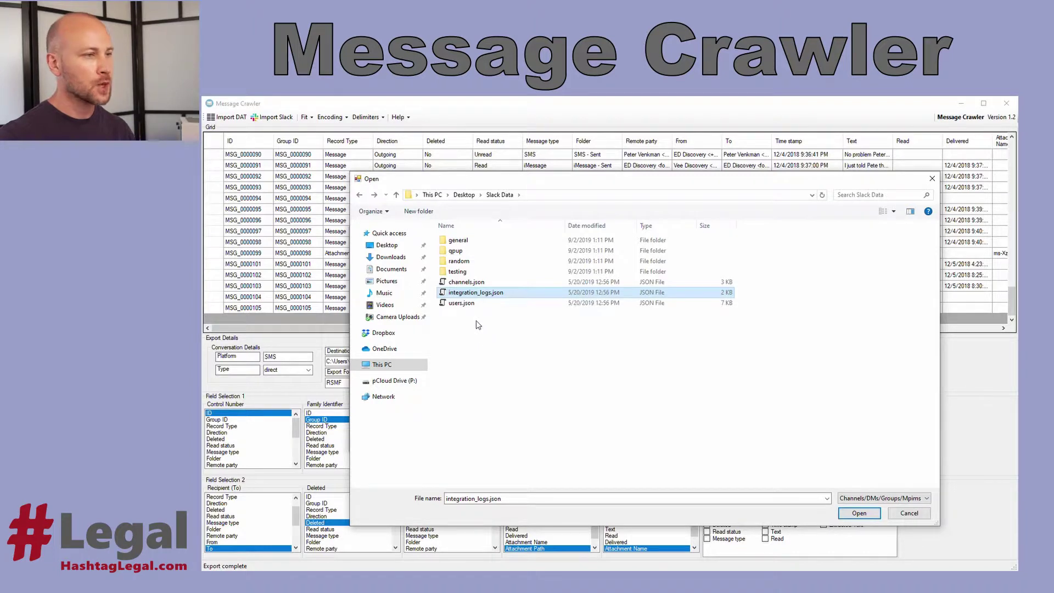
left_click(466, 304)
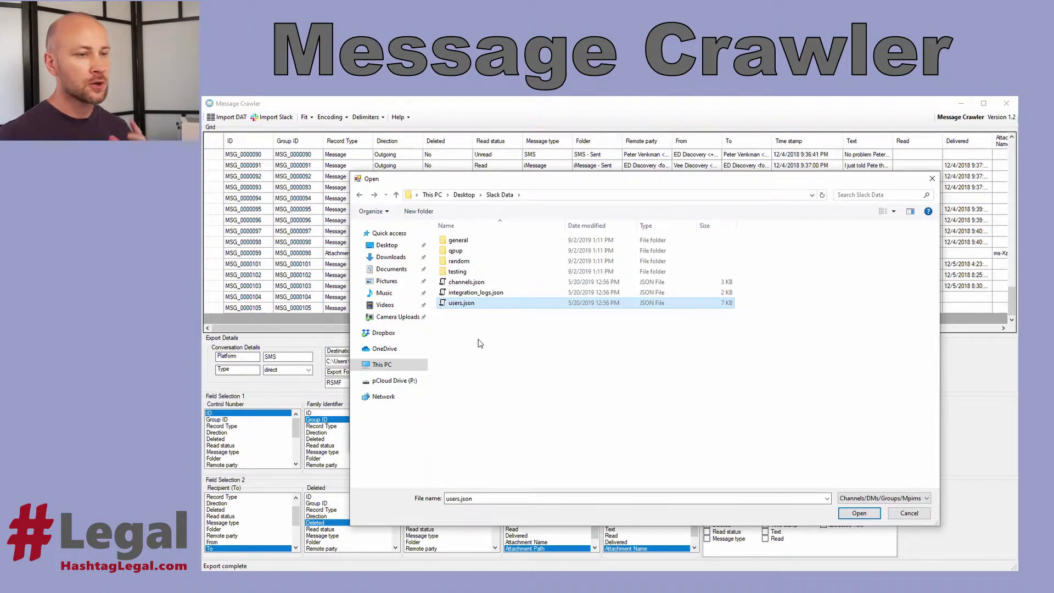
left_click(459, 284)
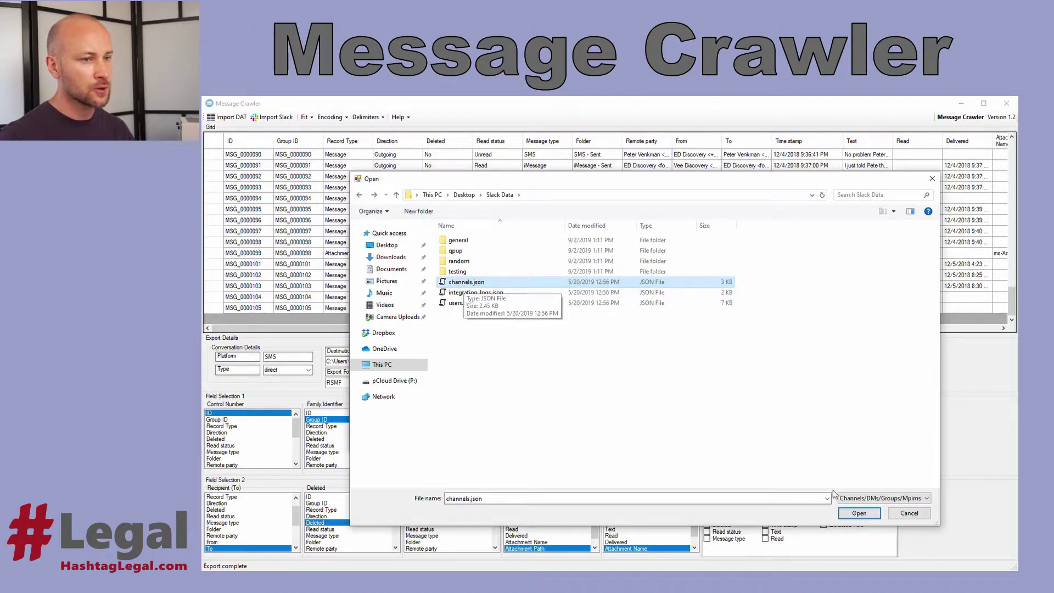
left_click(859, 512)
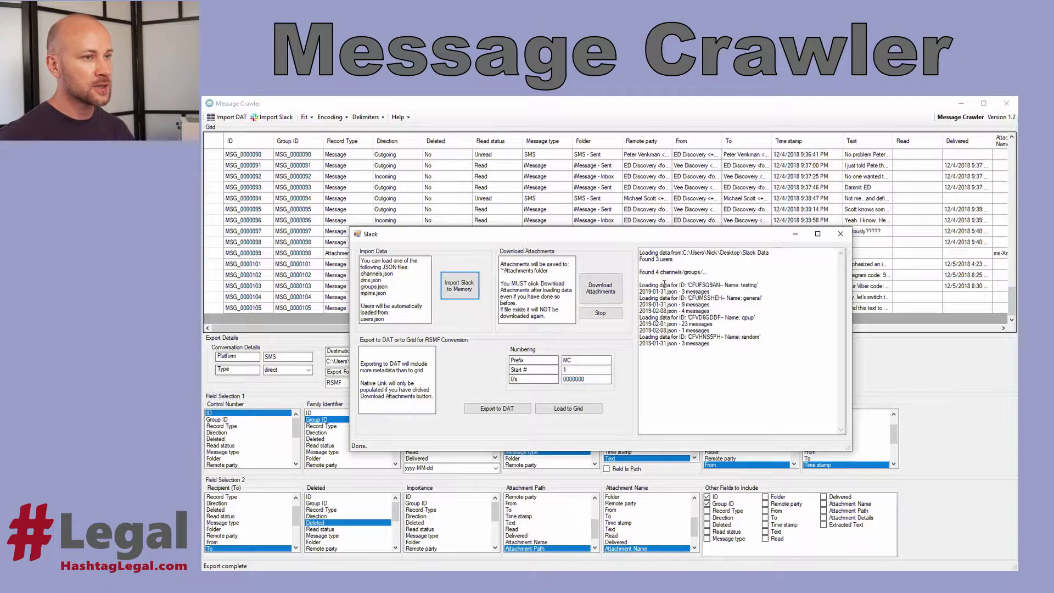
- Open the Slack Data folder in File Explorer and download the Slack attachments into ~Attachments
left_click_drag(748, 362, 639, 251)
left_click(683, 305)
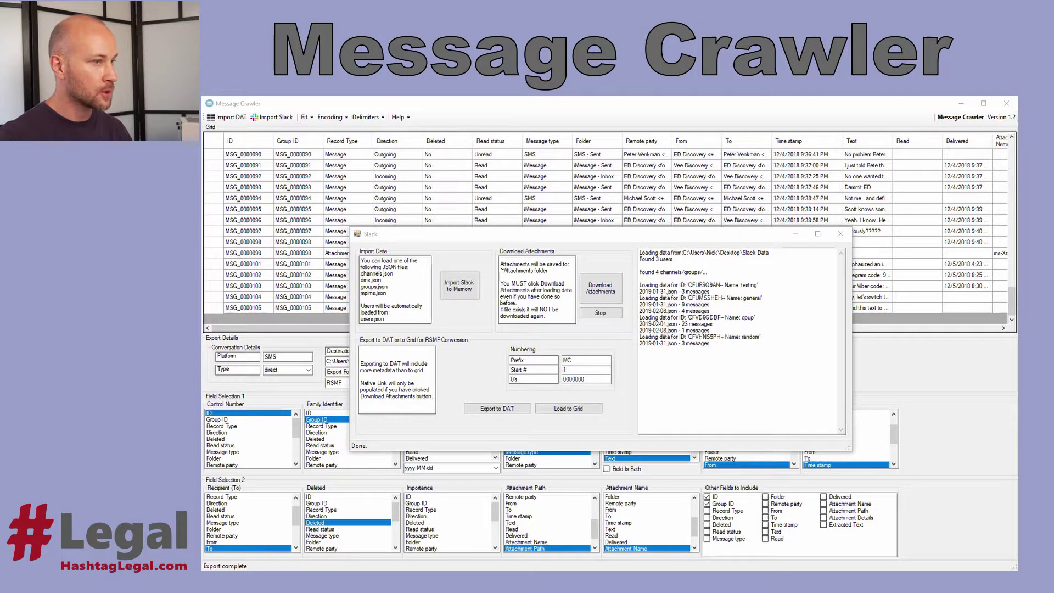
left_click(421, 292)
double_click(421, 293)
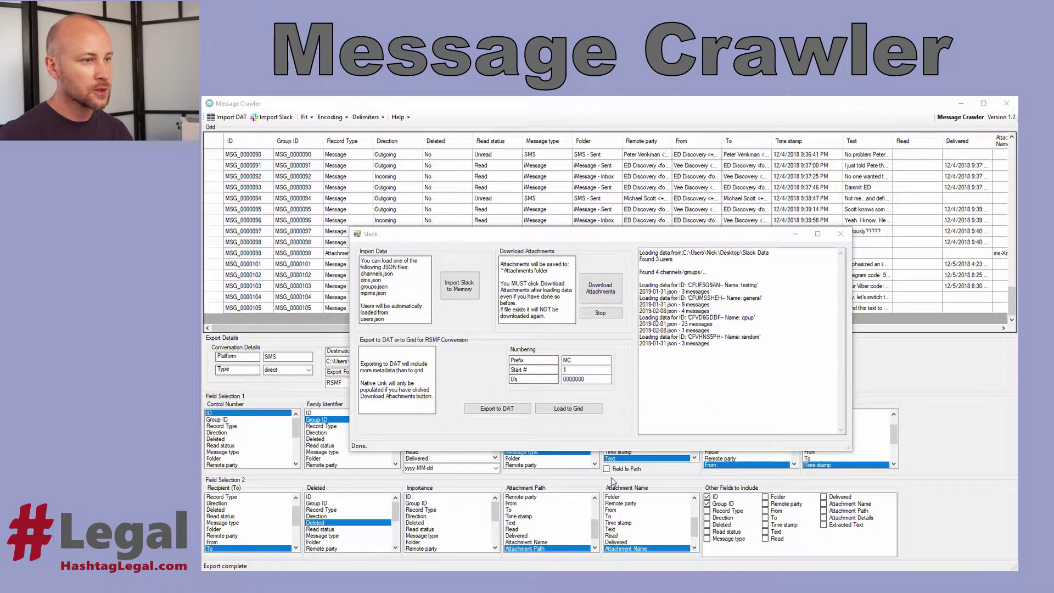
left_click(601, 288)
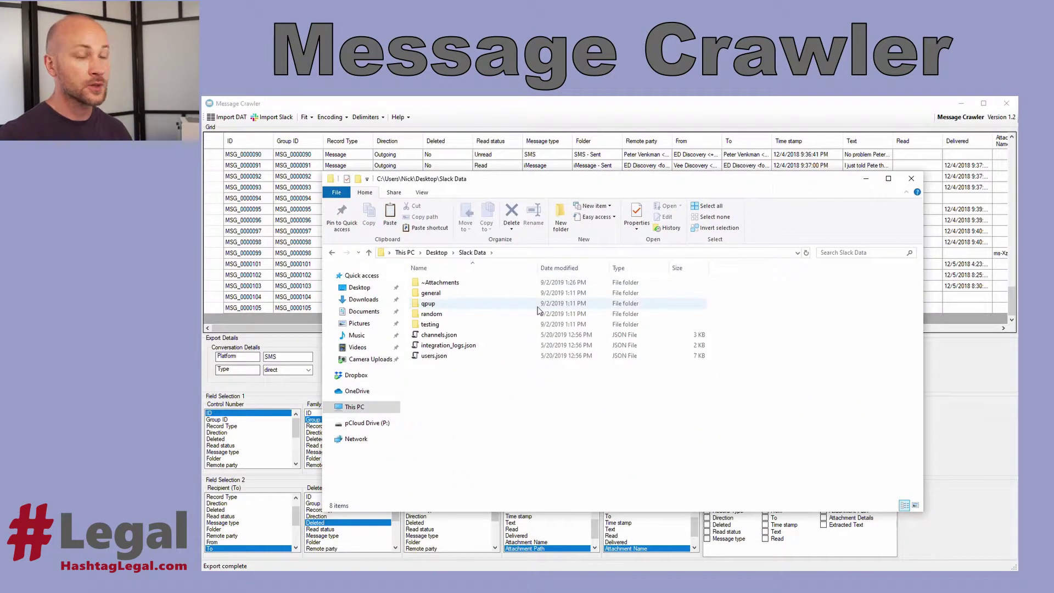
- Confirm the new ~Attachments folder (3.83 MB of PNGs) exists in Slack Data, then minimize Explorer
left_click(455, 284)
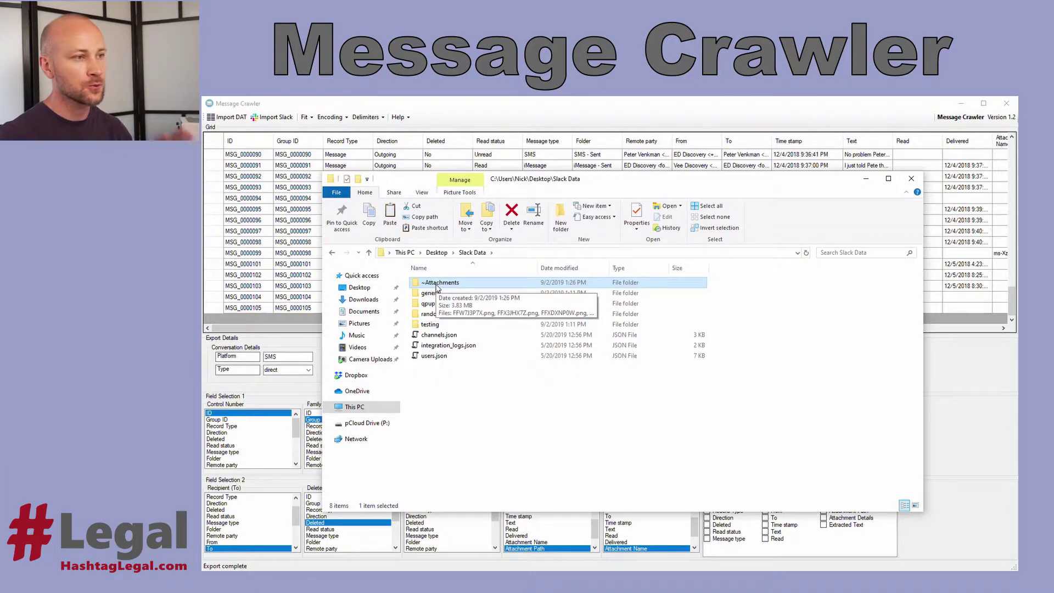
left_click(864, 179)
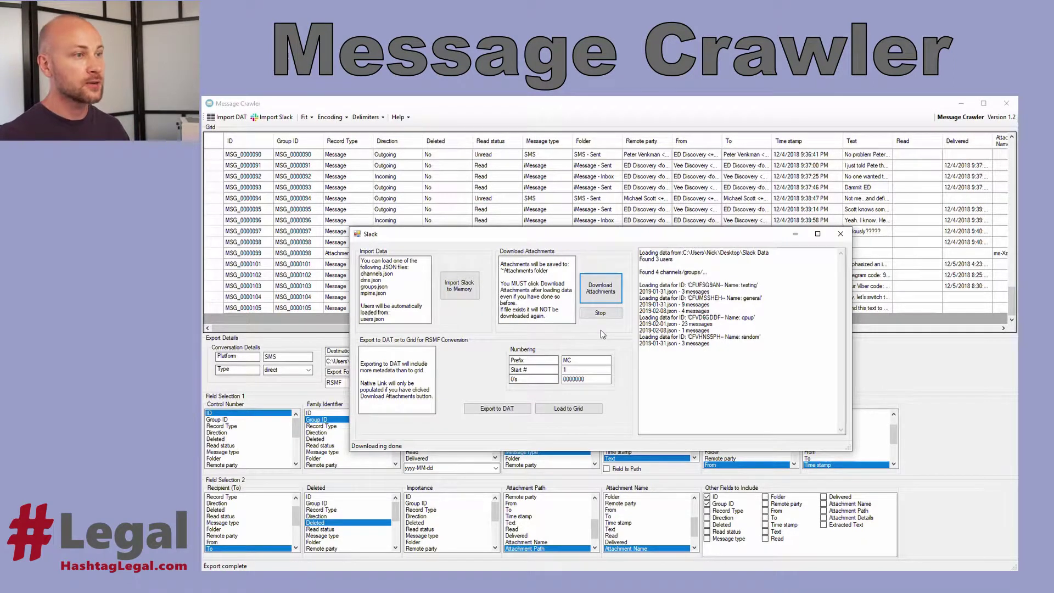
left_click_drag(597, 236, 597, 232)
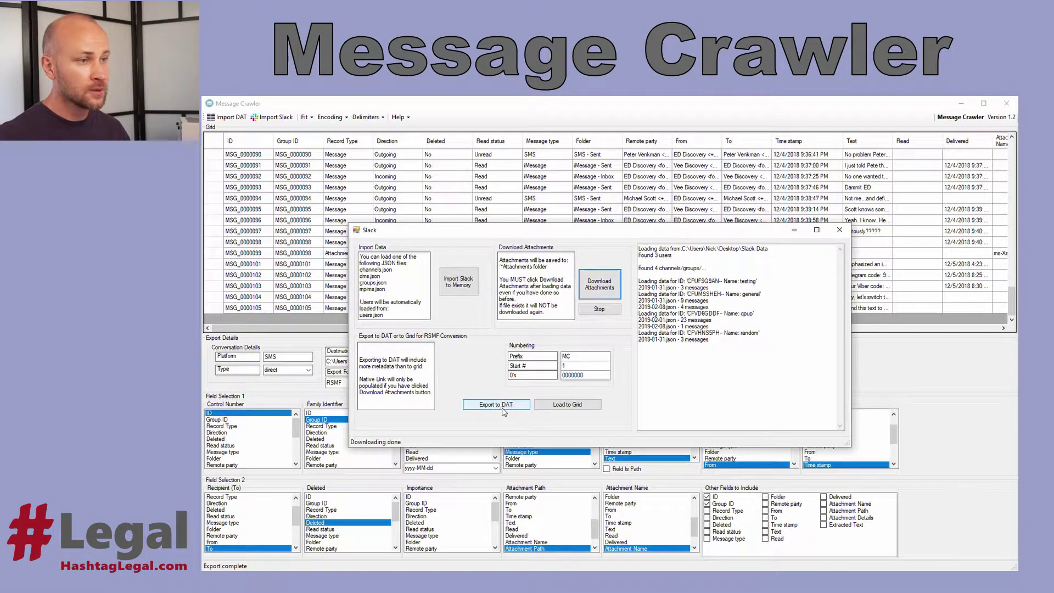
- Load the Slack messages into the grid and export them as DAT file 'slack export'
left_click(573, 415)
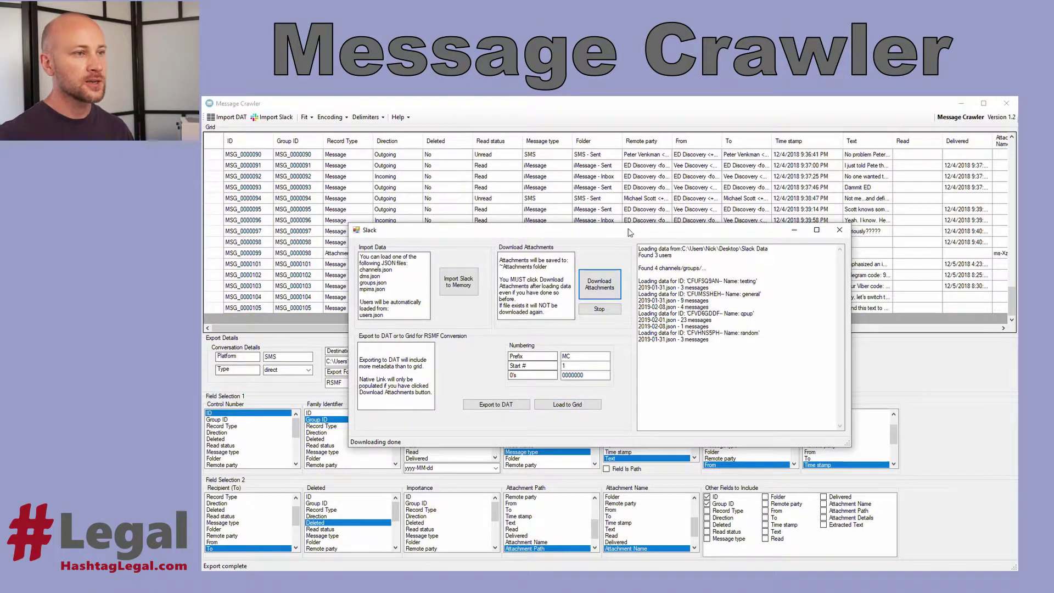
left_click_drag(606, 273, 712, 123)
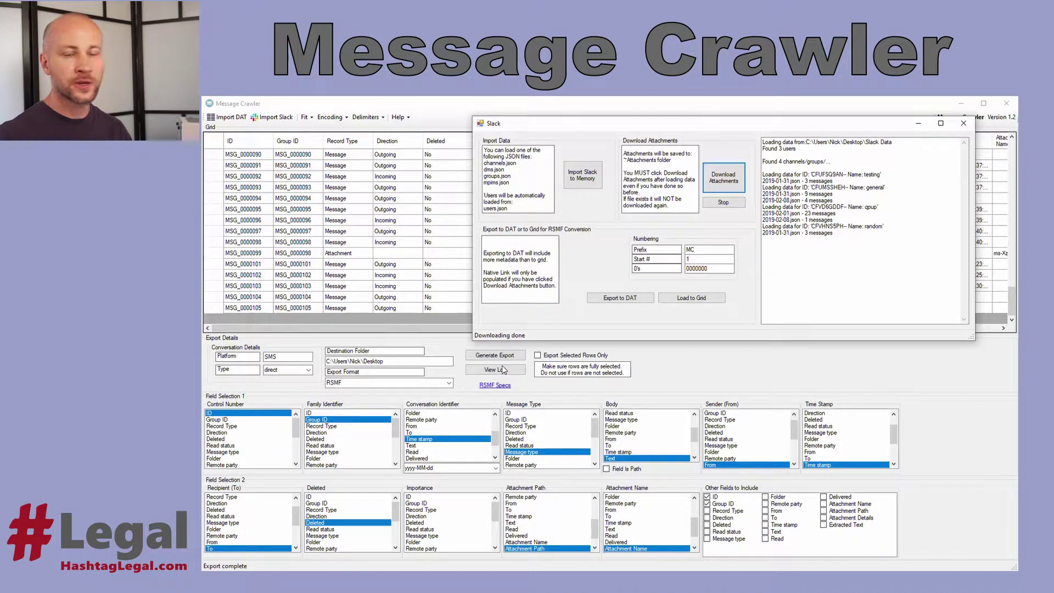
left_click_drag(721, 131, 598, 226)
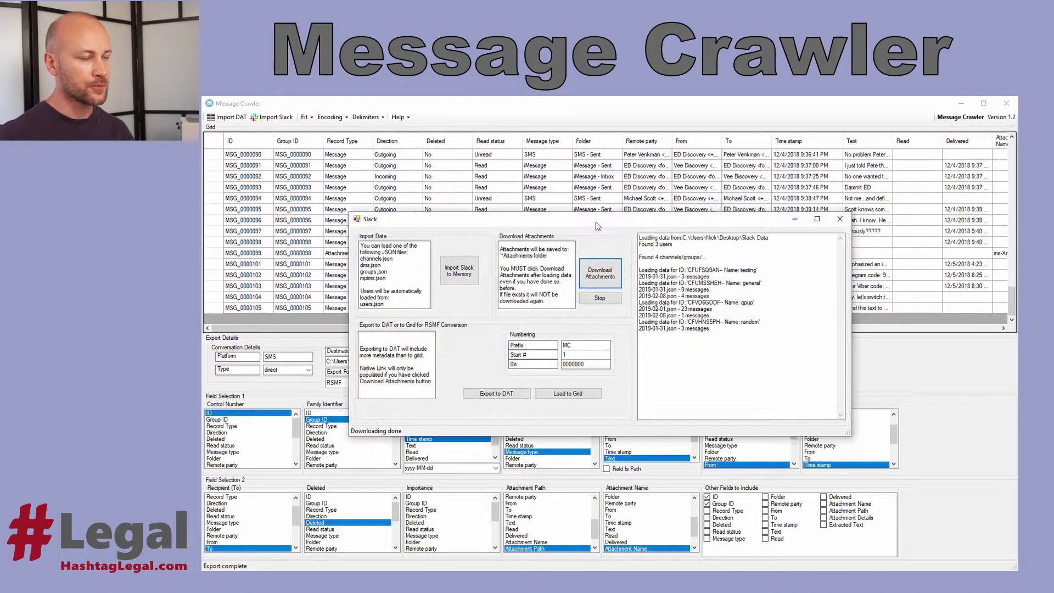
left_click(493, 395)
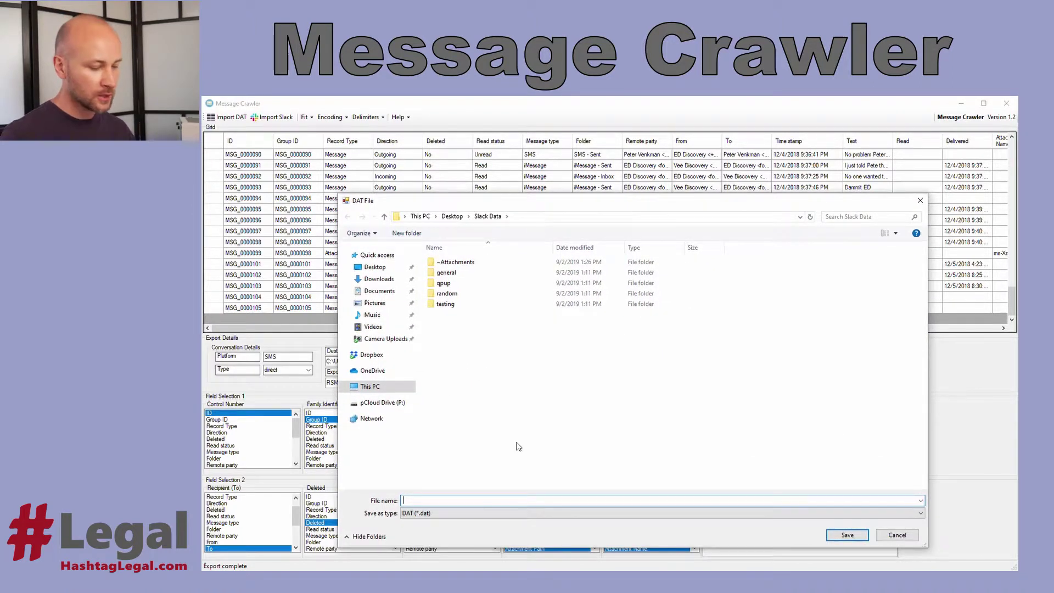
type("slack exp")
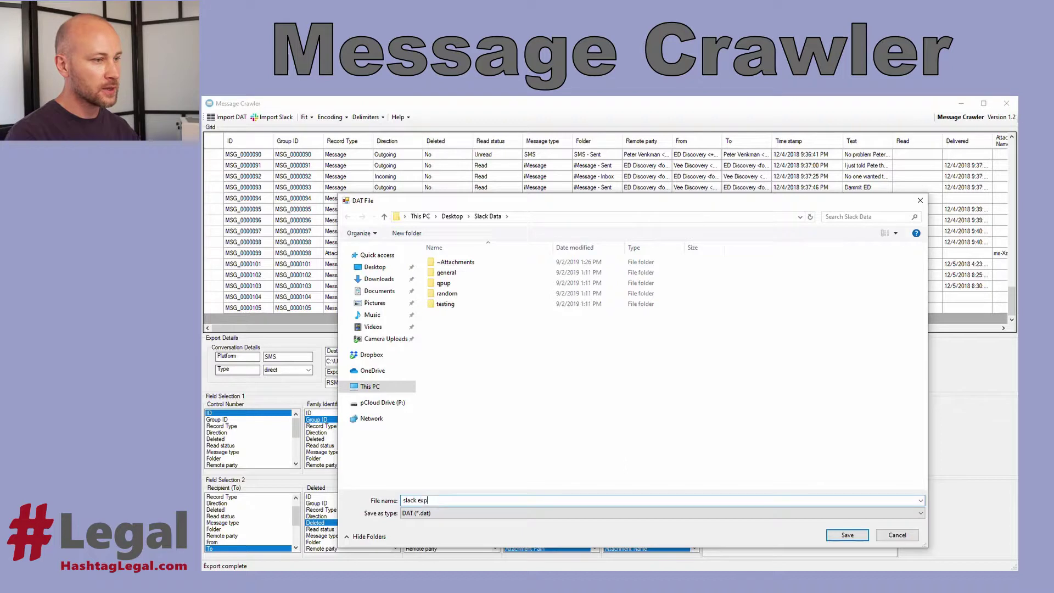
type("ort.da")
key("Return")
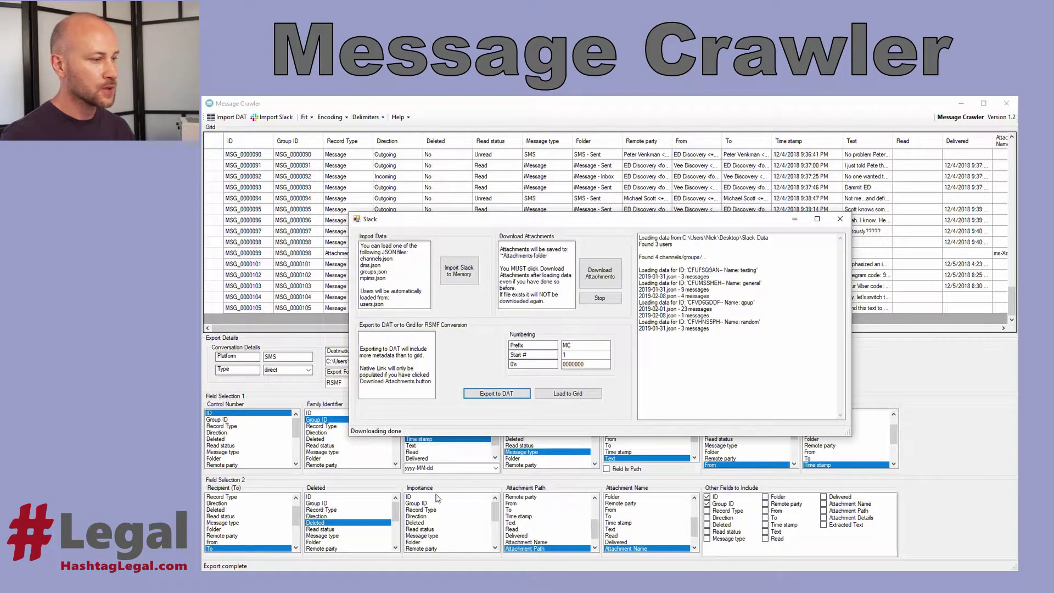